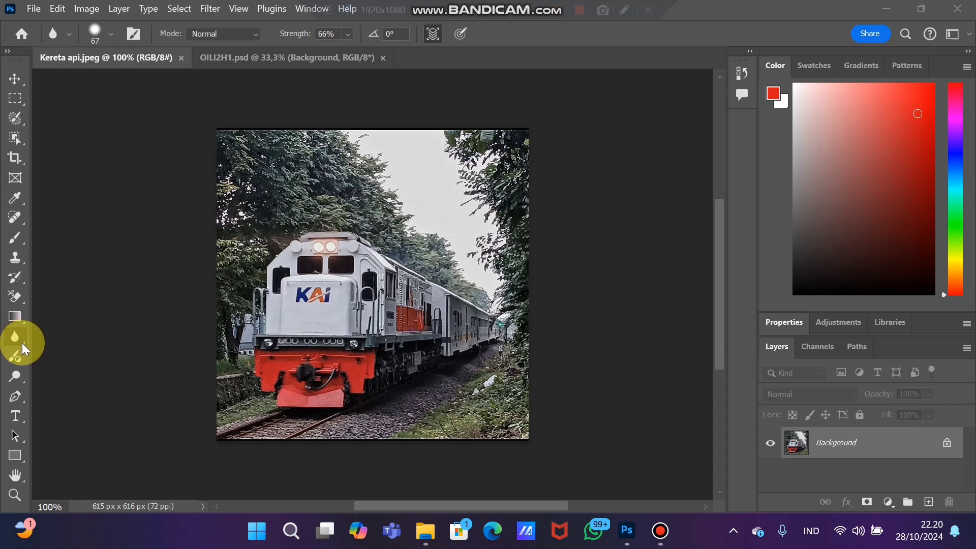
Activate the Blur tool and set its brush to 95 px size and 51% hardness
right_click(25, 340)
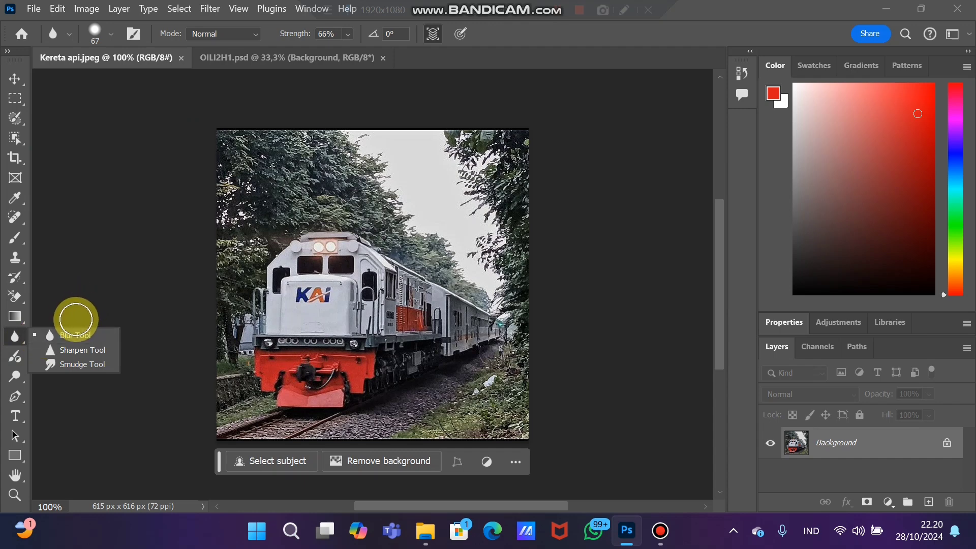
left_click(69, 331)
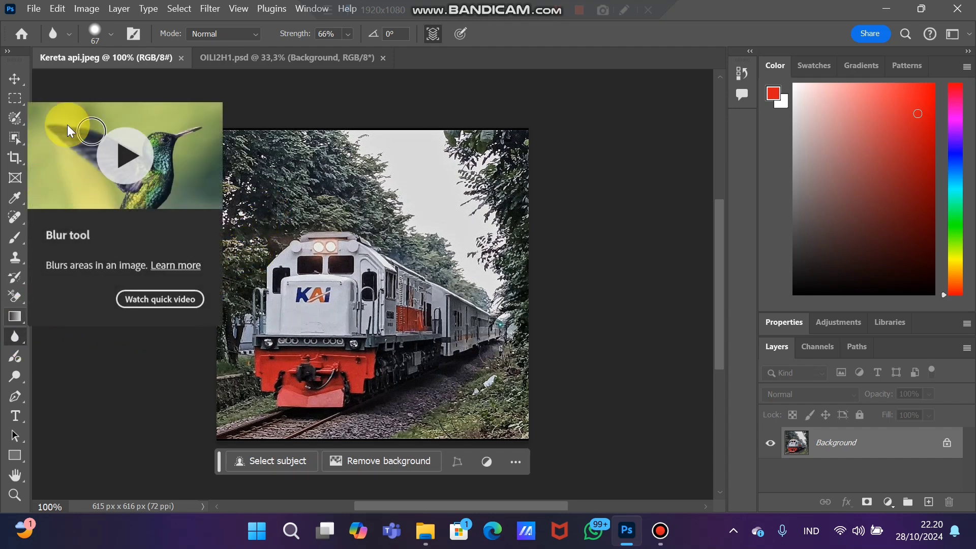
left_click(110, 35)
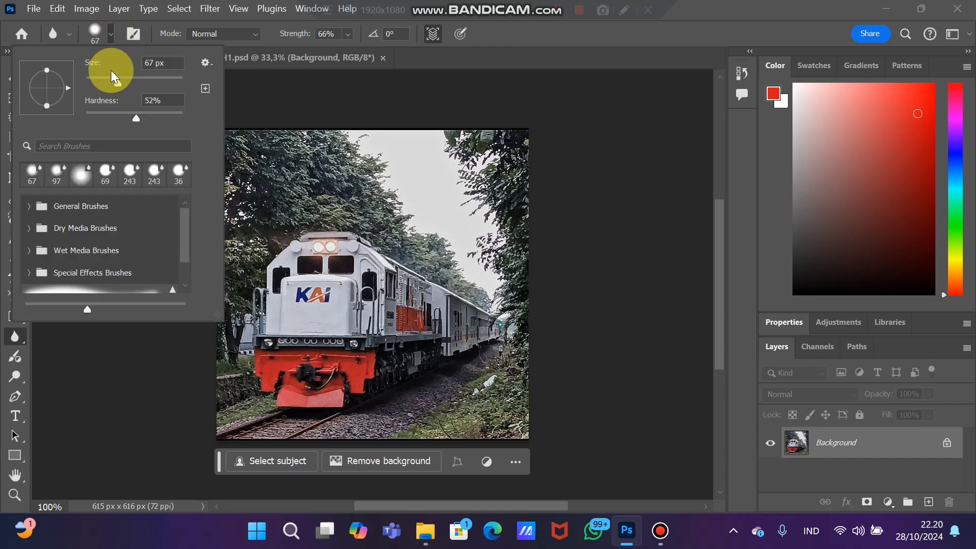
left_click_drag(119, 84, 133, 87)
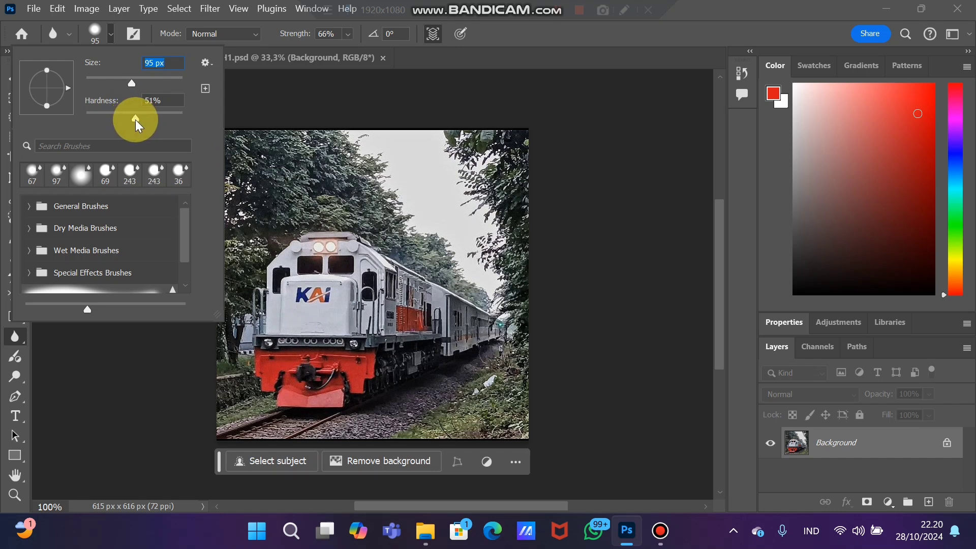
left_click(135, 120)
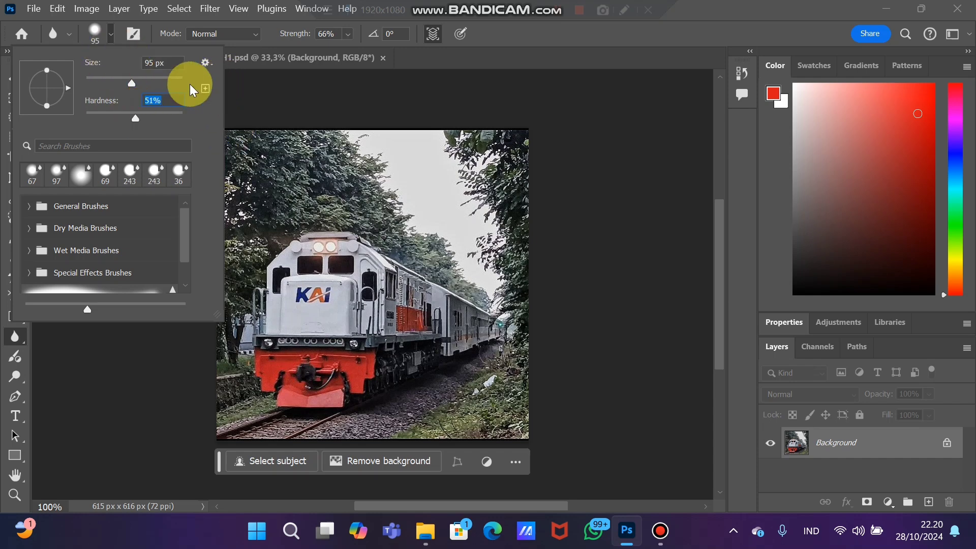
left_click(244, 95)
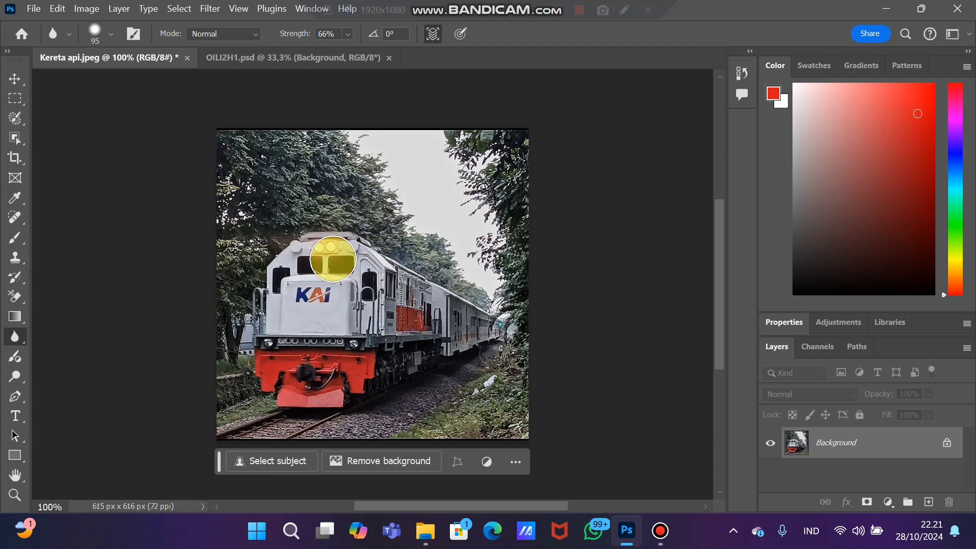
Blur the KAI logo and the panel around it on the front of the locomotive with the Blur tool
left_click(15, 493)
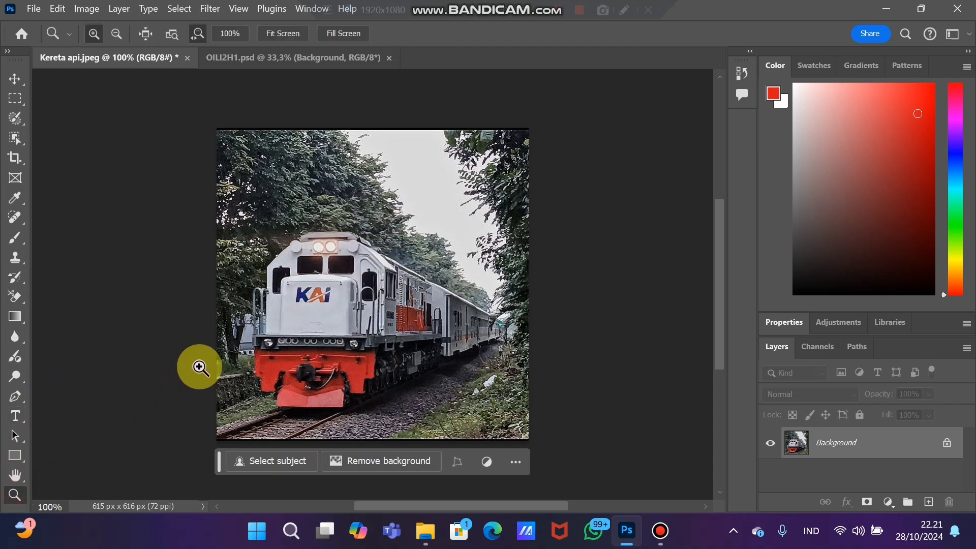
left_click_drag(256, 323, 299, 290)
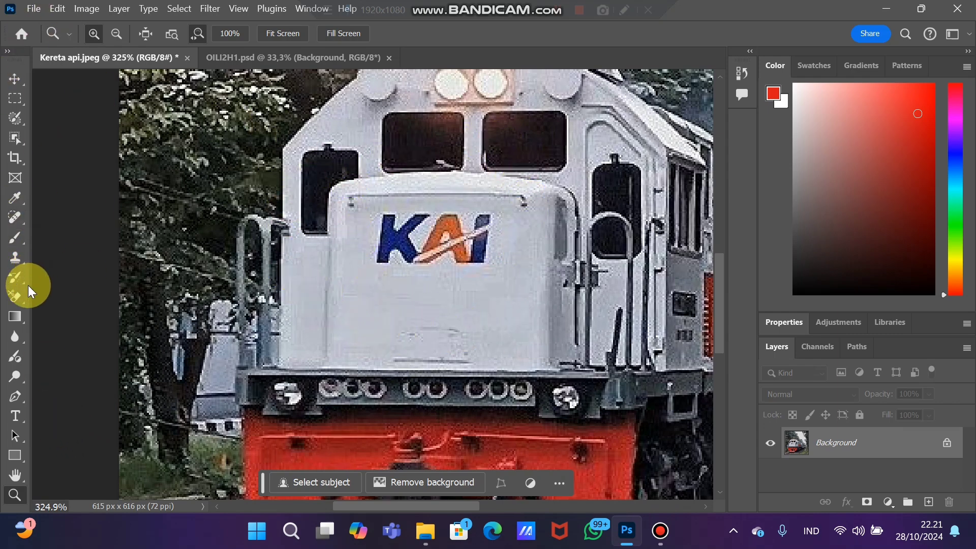
left_click(14, 336)
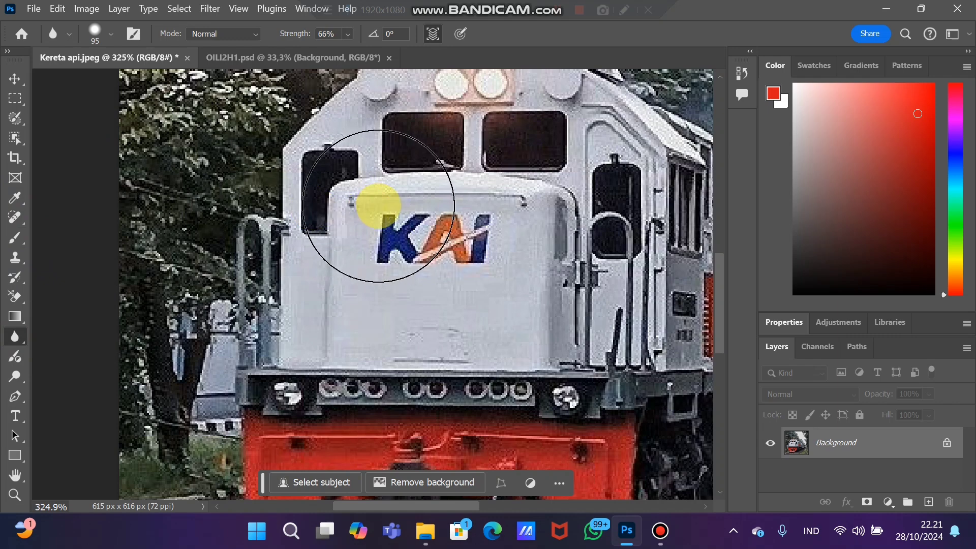
mouse_move(384, 235)
left_mouse_down()
mouse_move(520, 227)
mouse_move(375, 234)
mouse_move(518, 251)
mouse_move(497, 255)
mouse_move(393, 264)
mouse_move(356, 249)
mouse_move(489, 238)
mouse_move(498, 221)
mouse_move(476, 213)
mouse_move(537, 237)
mouse_move(429, 295)
mouse_move(432, 236)
mouse_move(422, 226)
mouse_move(569, 230)
mouse_move(627, 249)
mouse_move(464, 264)
left_mouse_up()
scroll(463, 264, "up", 3)
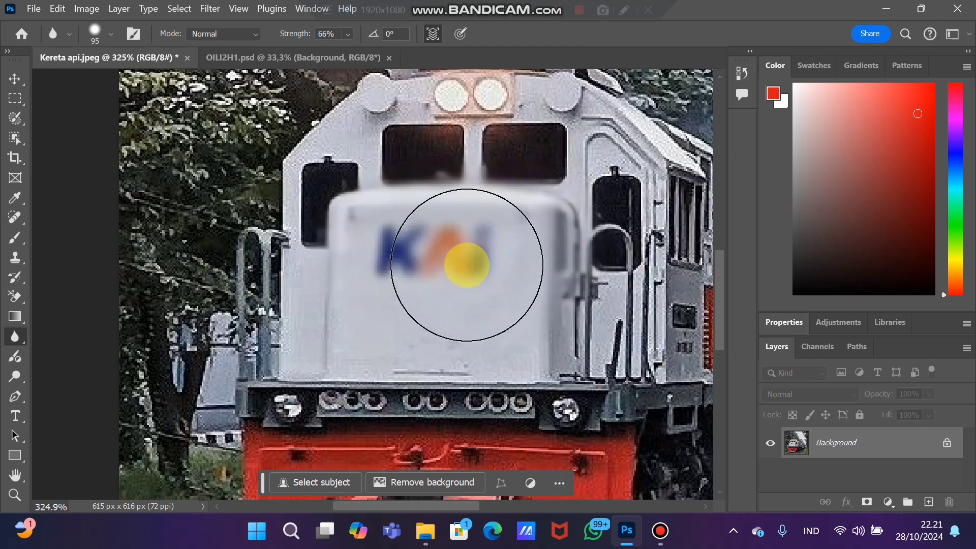
scroll(470, 251, "up", 5)
scroll(469, 255, "down", 7)
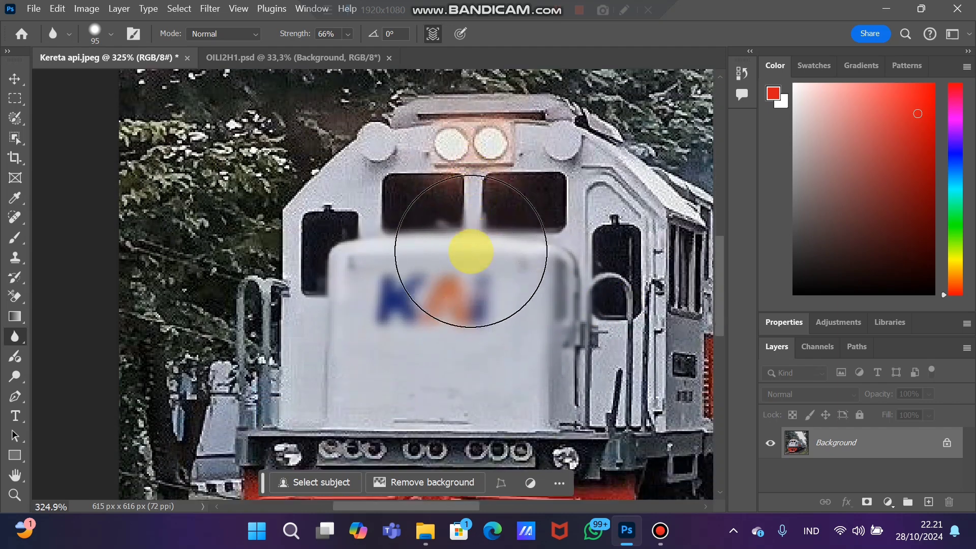
scroll(468, 257, "down", 11)
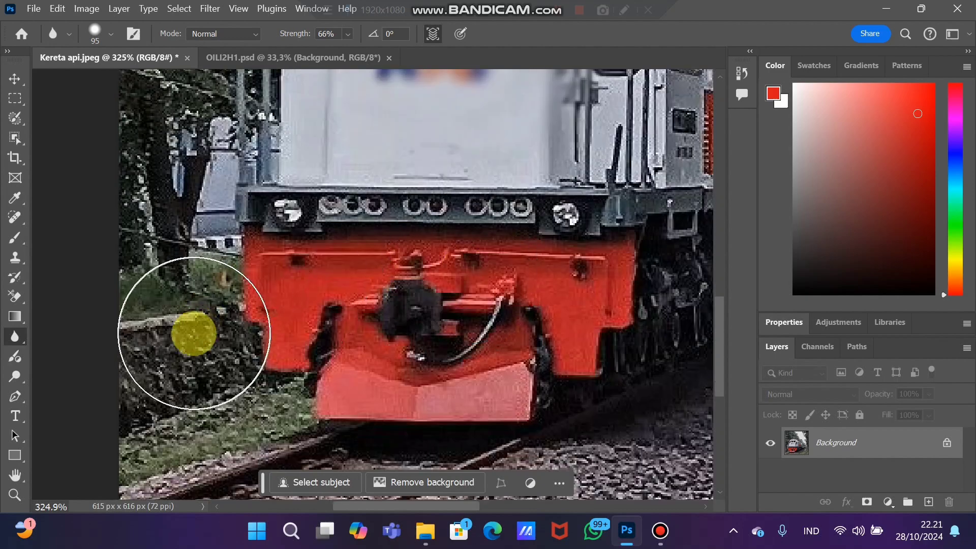
scroll(173, 346, "up", 3)
Try blurring the trees above the locomotive, and undo the blur strokes on both the trees and the logo
left_click(14, 495)
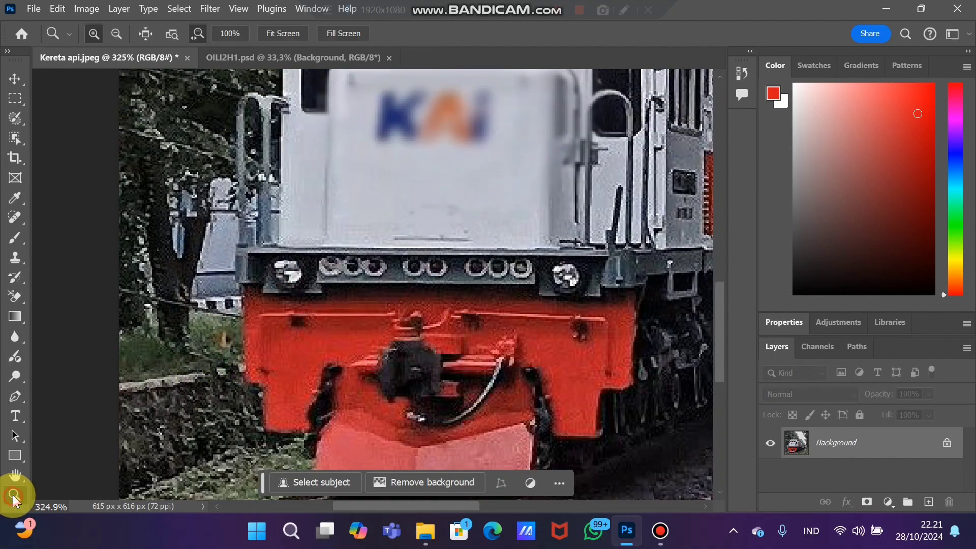
left_click_drag(360, 266, 327, 290)
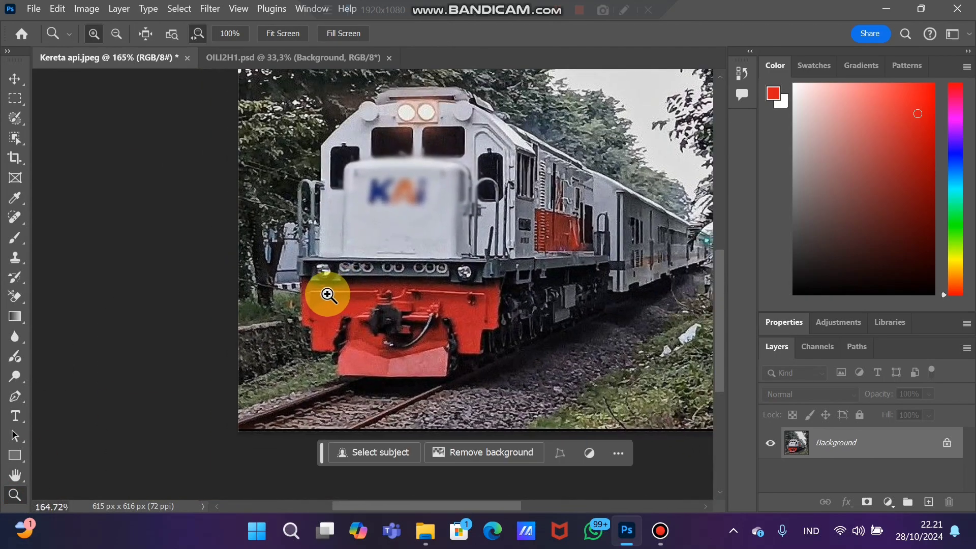
scroll(407, 351, "up", 4)
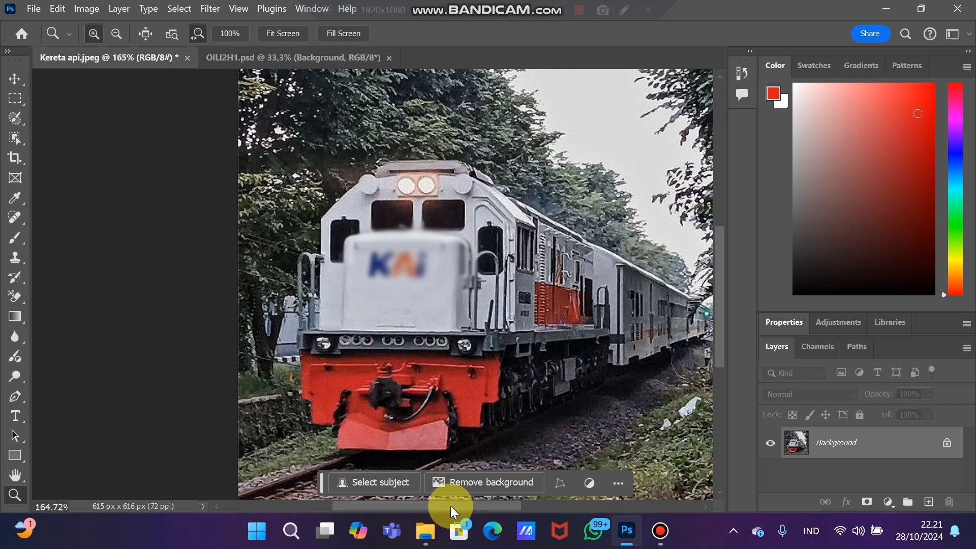
left_click_drag(451, 505, 475, 502)
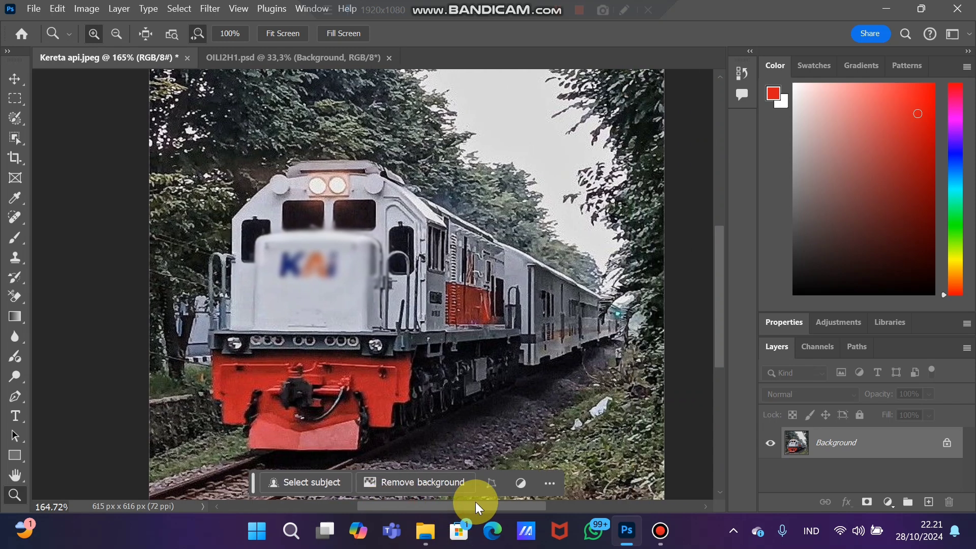
left_click(19, 343)
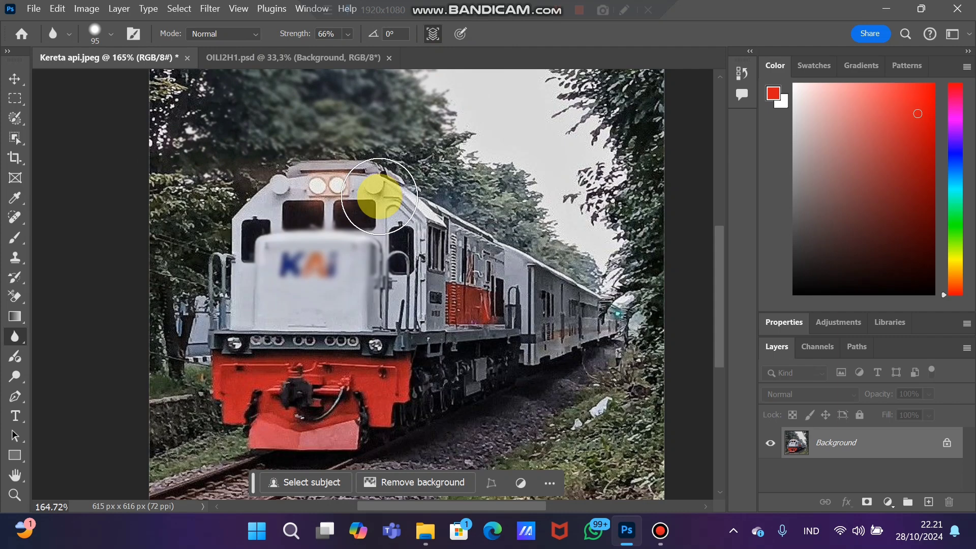
key("ctrl+z")
key("ctrl+z")
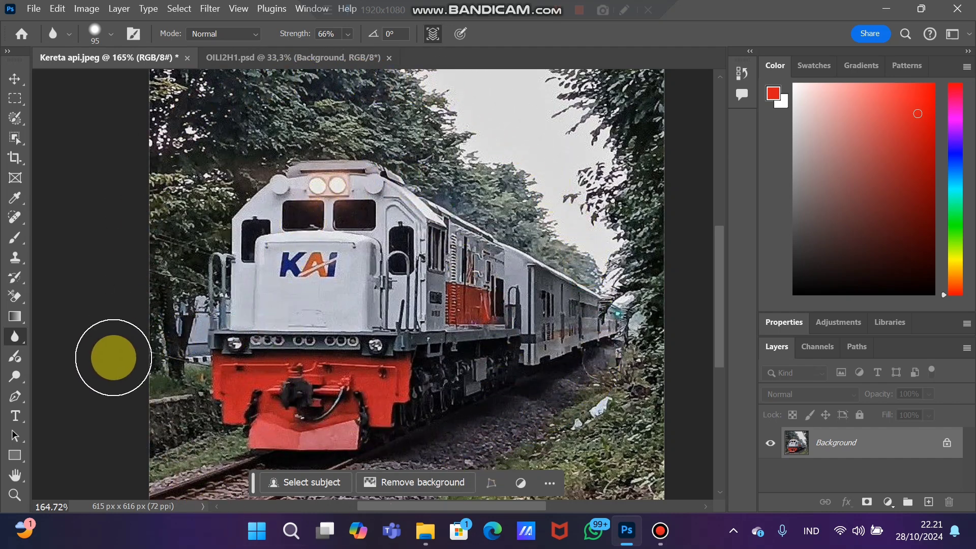
Select the whole train with the Object Selection tool and copy it to a new layer
left_click(15, 494)
left_click_drag(246, 364, 232, 385)
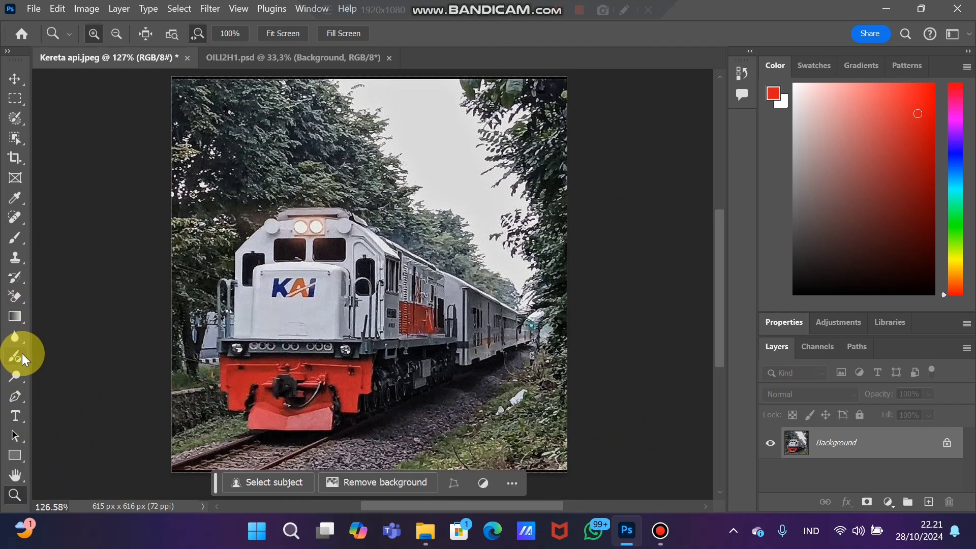
left_click(15, 140)
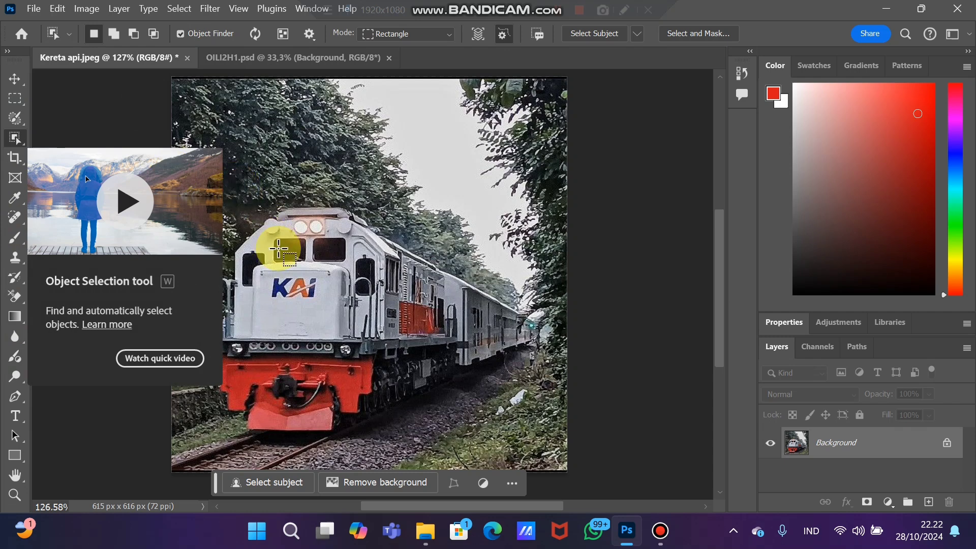
scroll(270, 236, "up", 1)
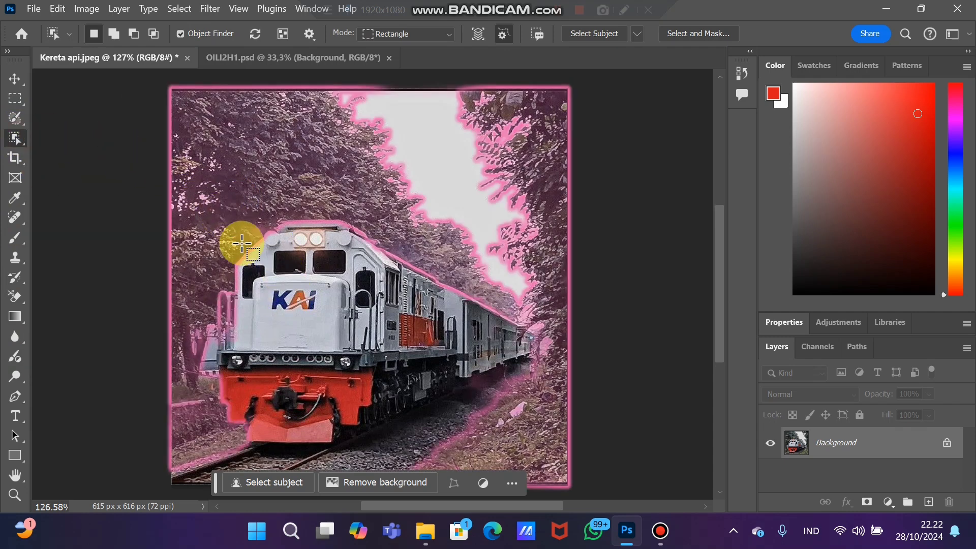
left_click(296, 288)
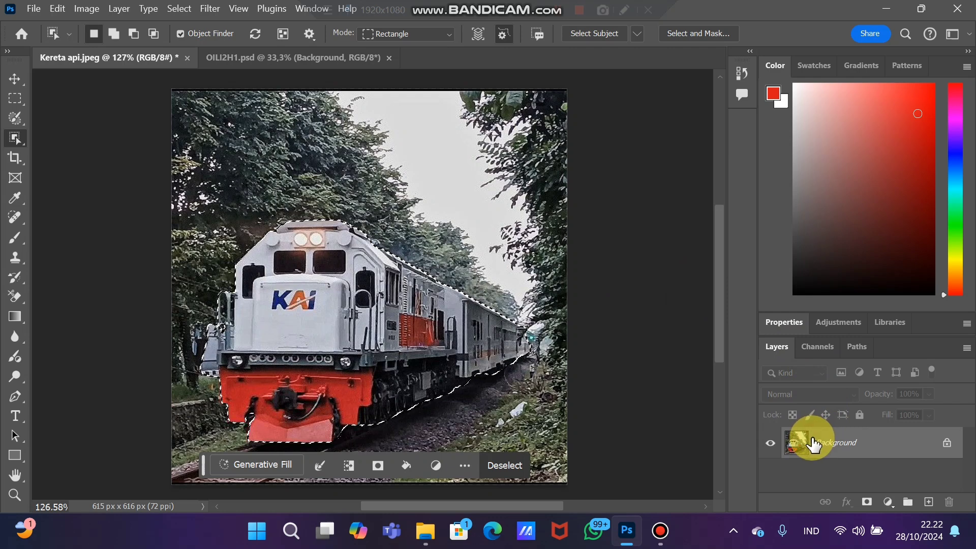
key("ctrl+j")
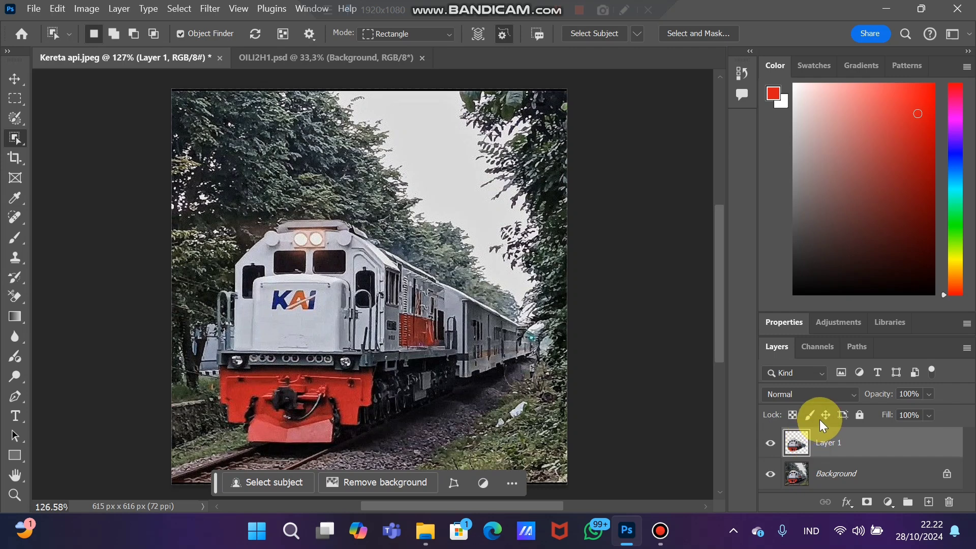
left_click(831, 478)
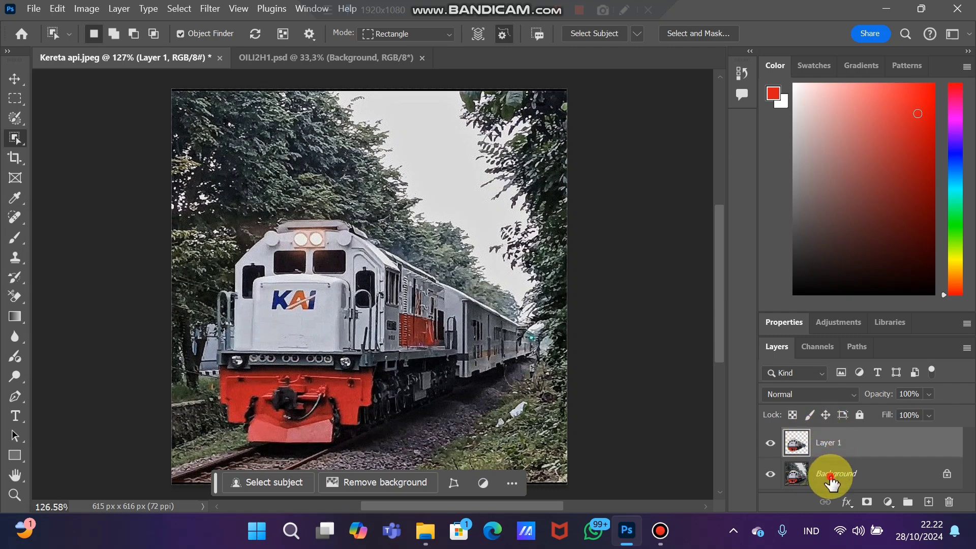
left_click(829, 446)
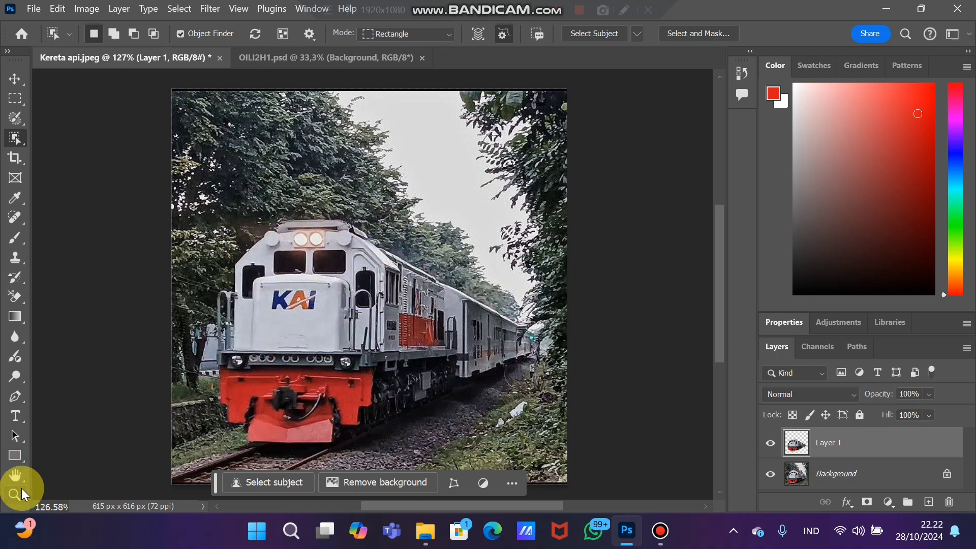
left_click(19, 434)
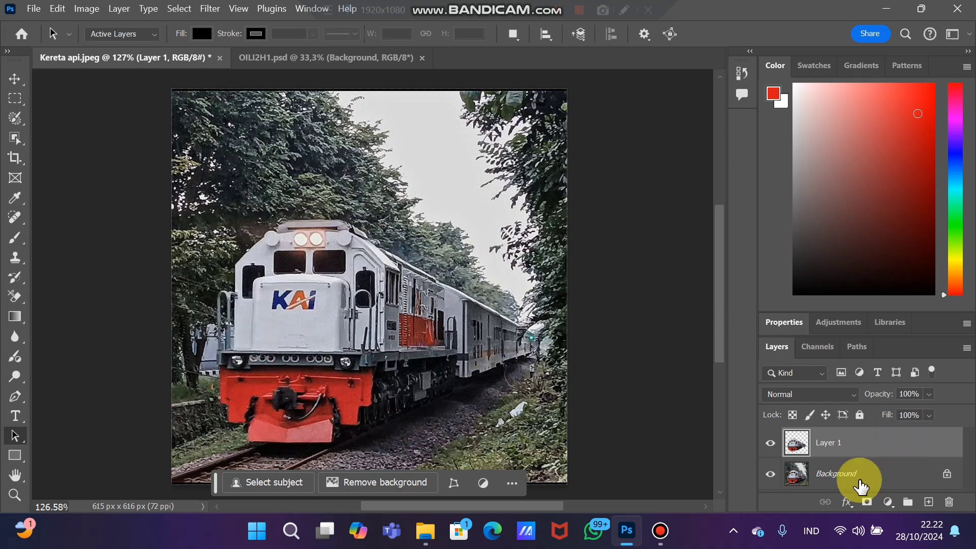
Apply a Radial Blur of amount 10 to the Background layer, using the Zoom method, Good quality and a blur center slightly below the middle
left_click(860, 477)
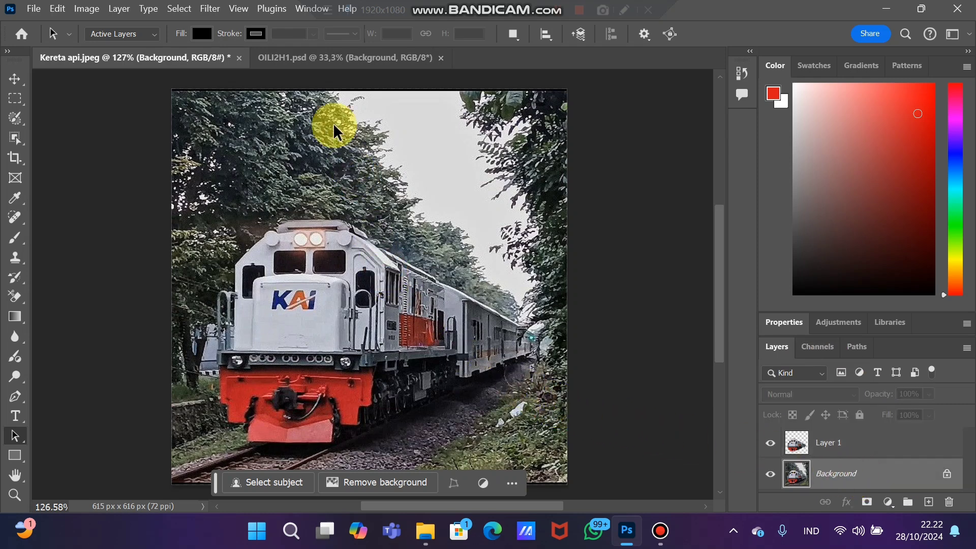
left_click(220, 16)
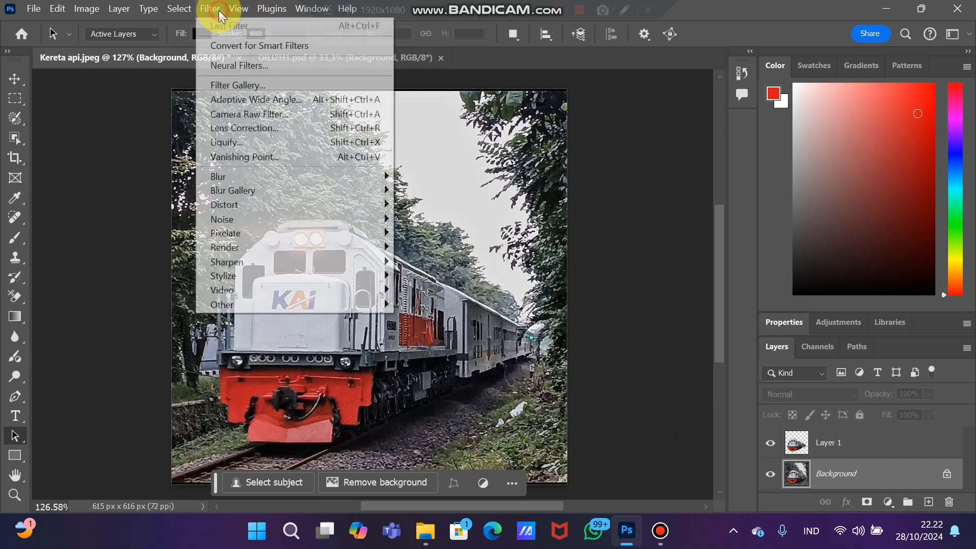
mouse_move(279, 180)
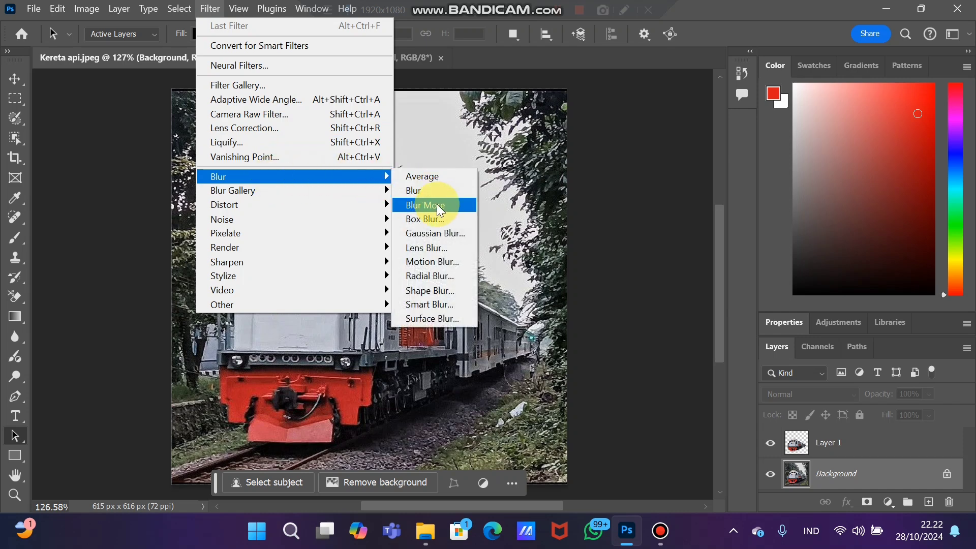
left_click(441, 276)
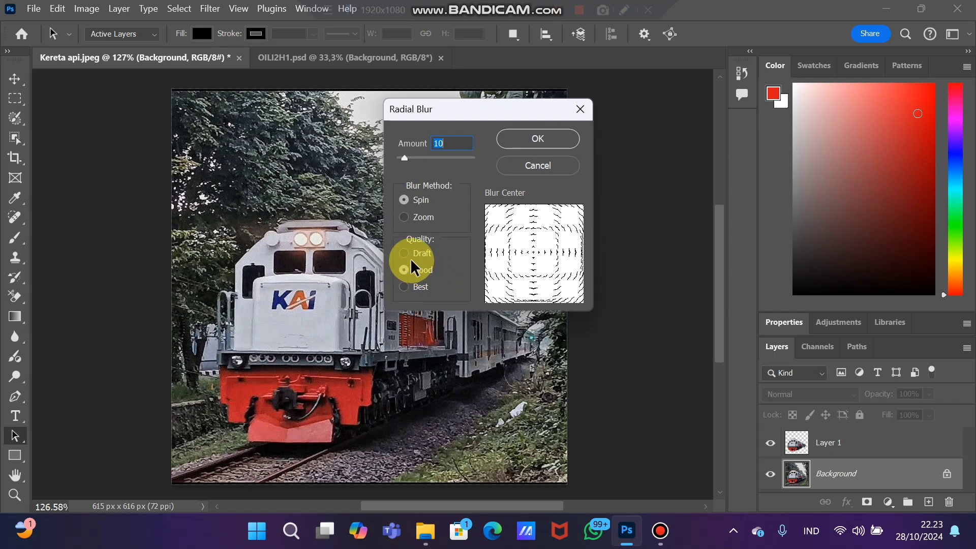
left_click_drag(529, 250, 537, 262)
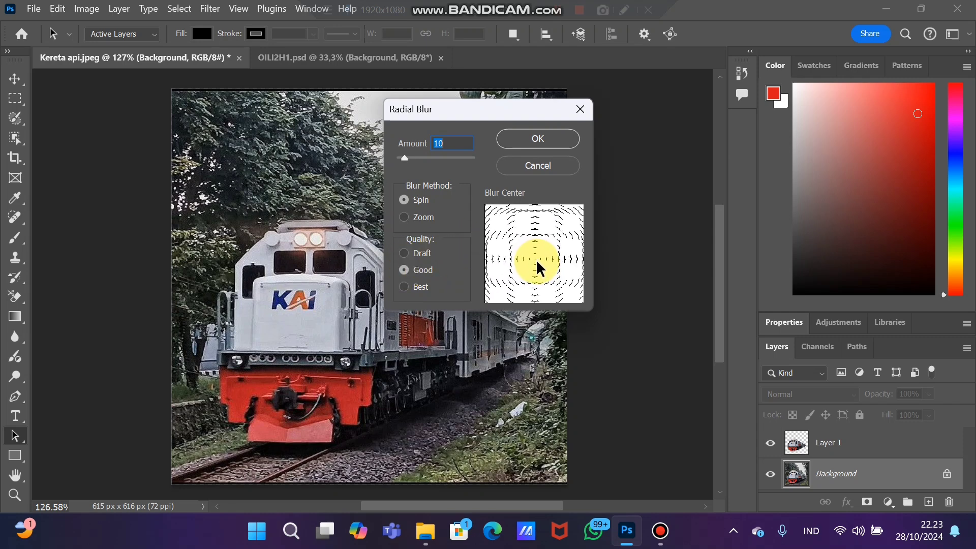
left_click(404, 218)
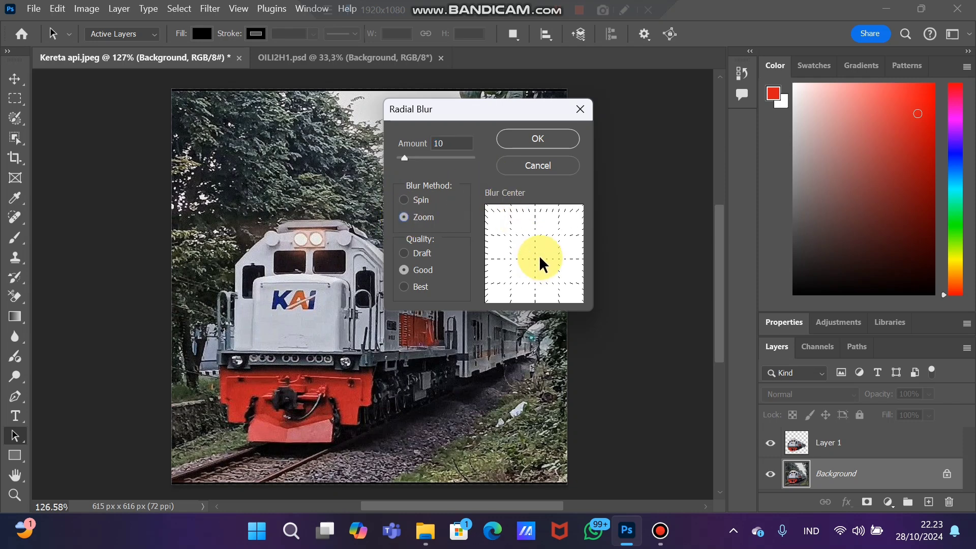
left_click(524, 148)
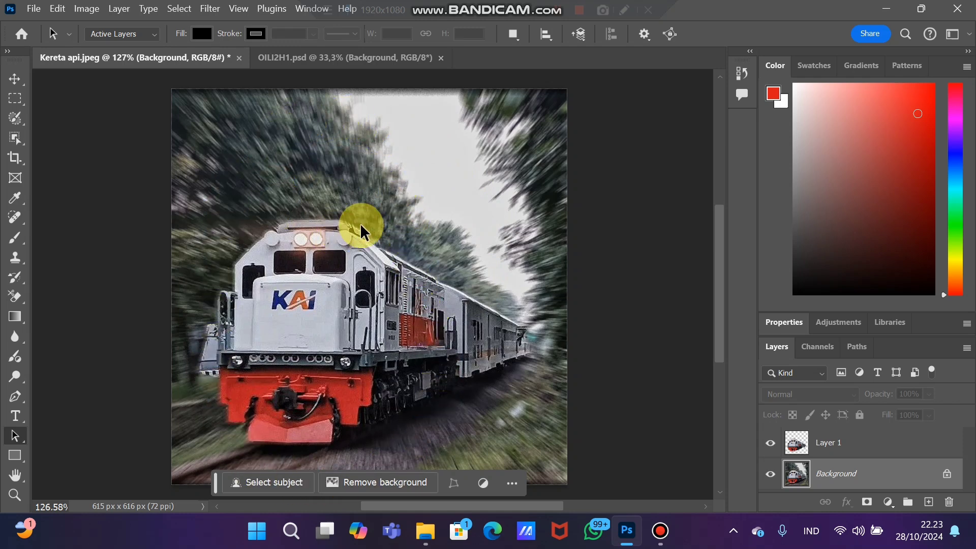
scroll(358, 224, "up", 1)
scroll(365, 226, "down", 2)
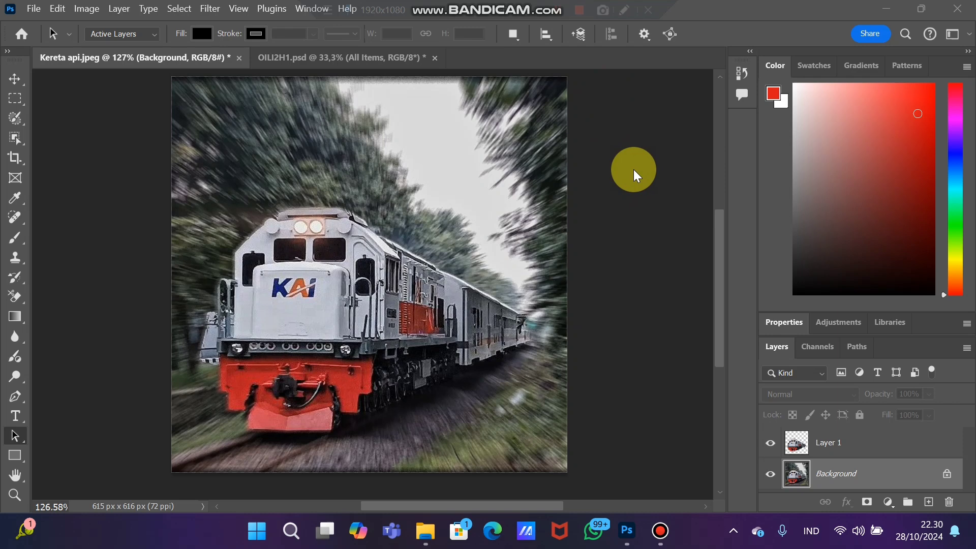
Copy the Lamp group from the All Items group of OILI2H1.psd into the Kereta api.jpeg train photo
left_click(386, 64)
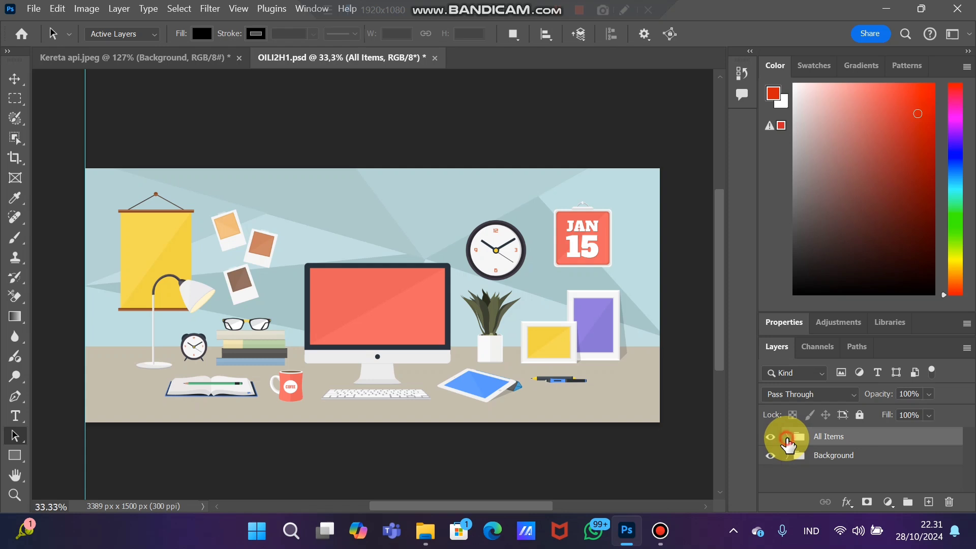
left_click(788, 437)
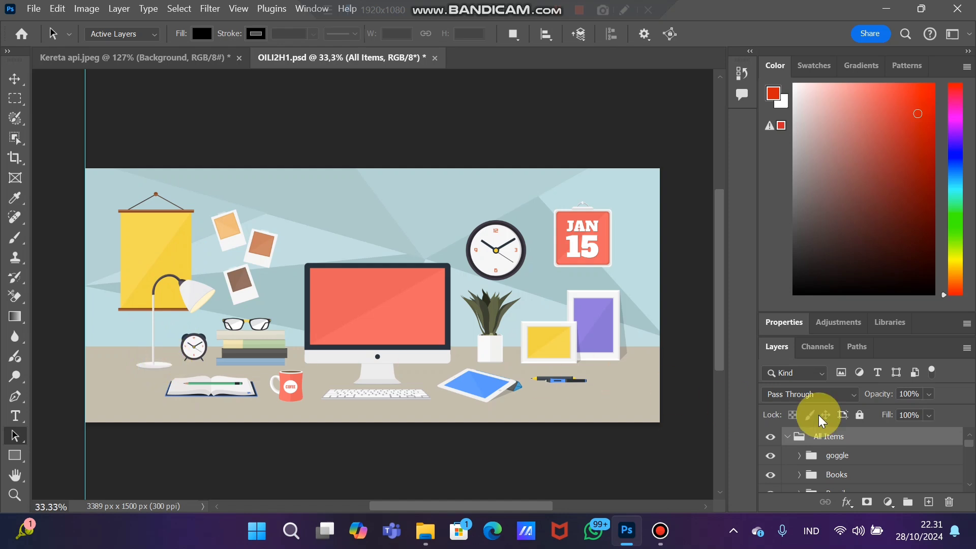
scroll(882, 470, "down", 1)
scroll(881, 471, "down", 4)
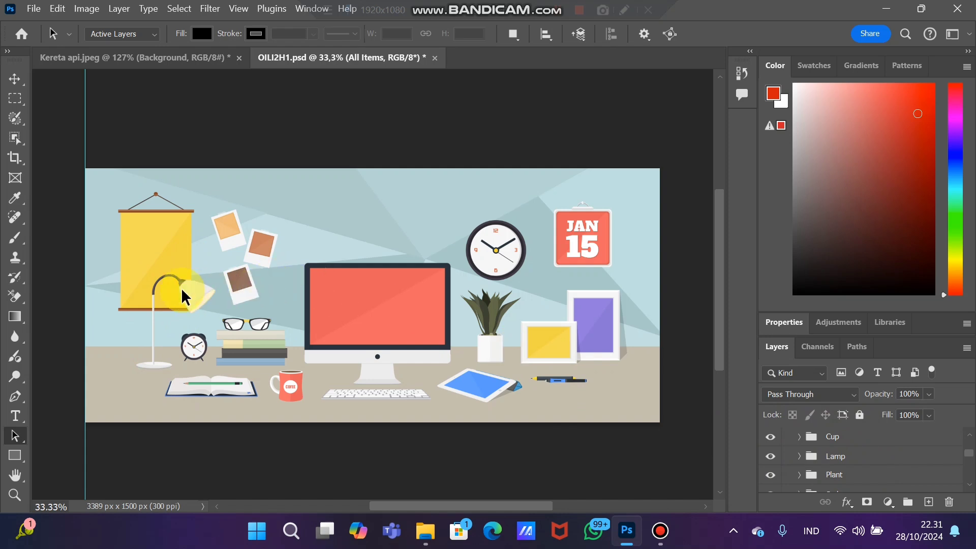
left_click(16, 81)
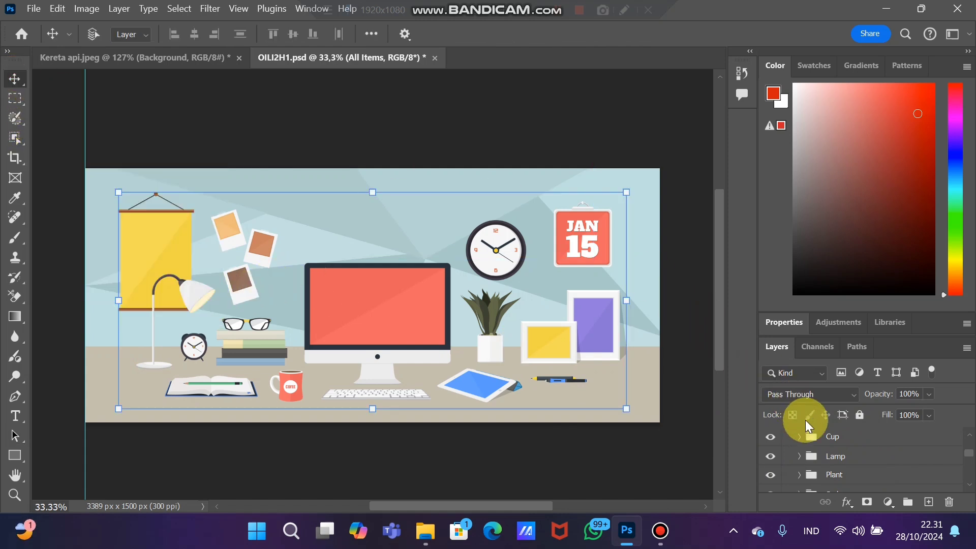
left_click(829, 472)
left_click(834, 457)
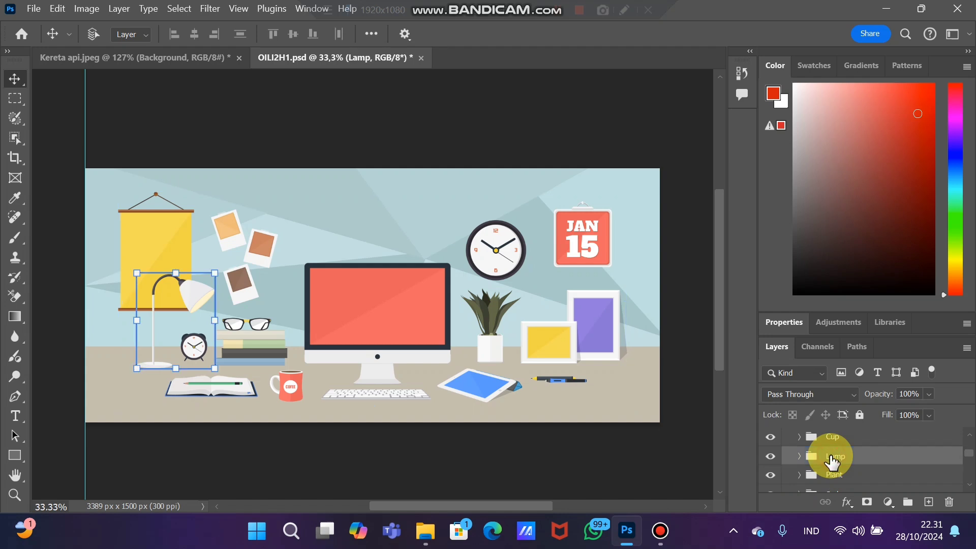
left_click(193, 294)
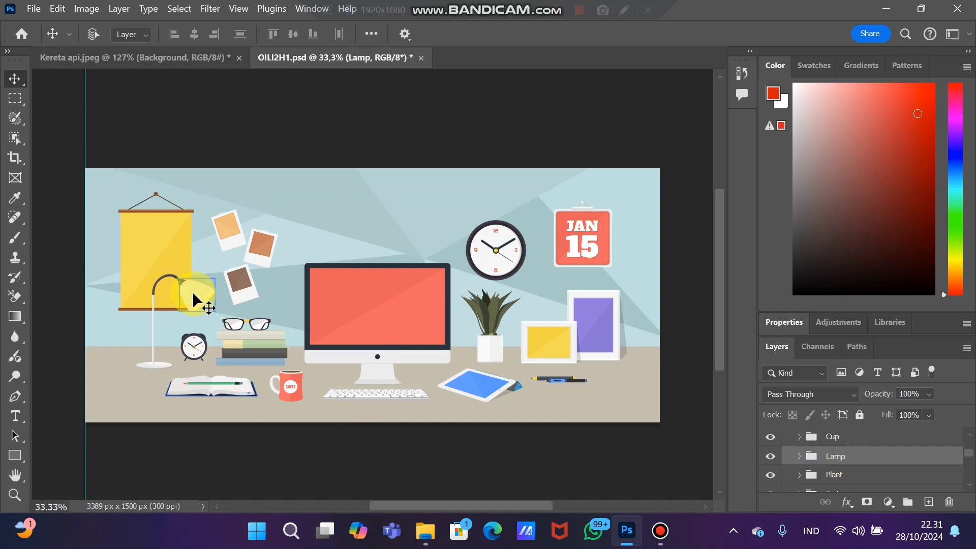
left_click_drag(193, 292, 163, 67)
left_click_drag(242, 160, 368, 285)
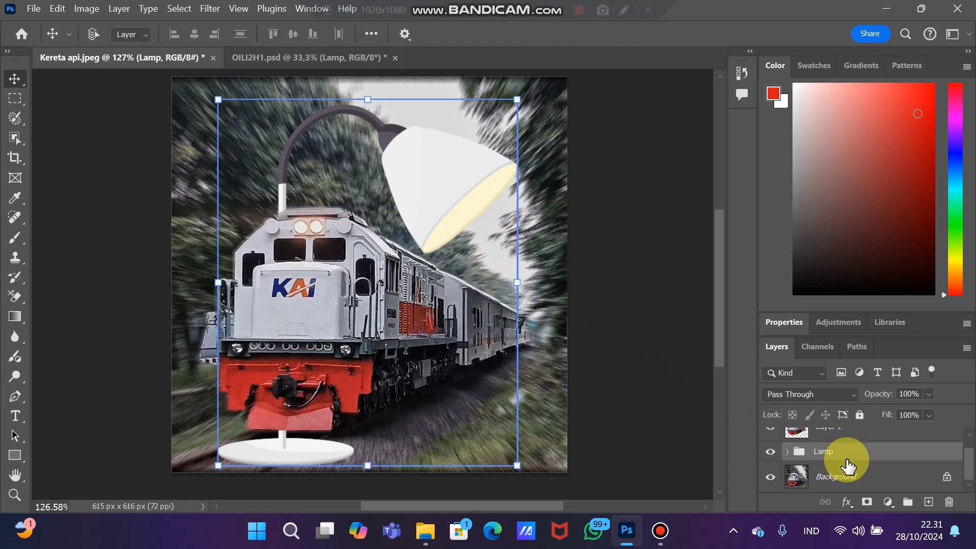
Move the Lamp group above Layer 1 in the layer order so the lamp stands in front of the train
scroll(868, 476, "up", 1)
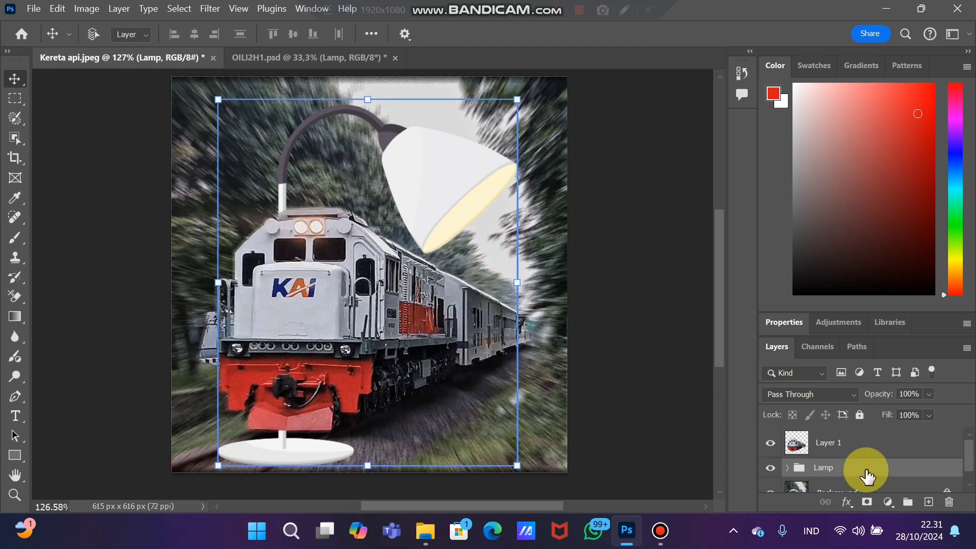
left_click(801, 469)
left_click_drag(802, 473, 797, 442)
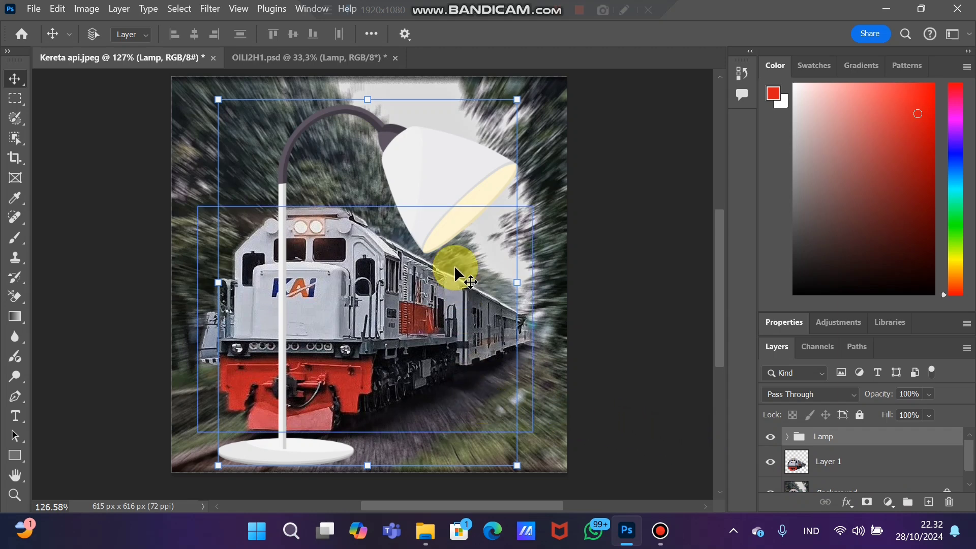
Scale the lamp proportionally to about 51% and place it in front of the carriages at the photo's lower right
left_click(319, 262)
left_click(346, 187)
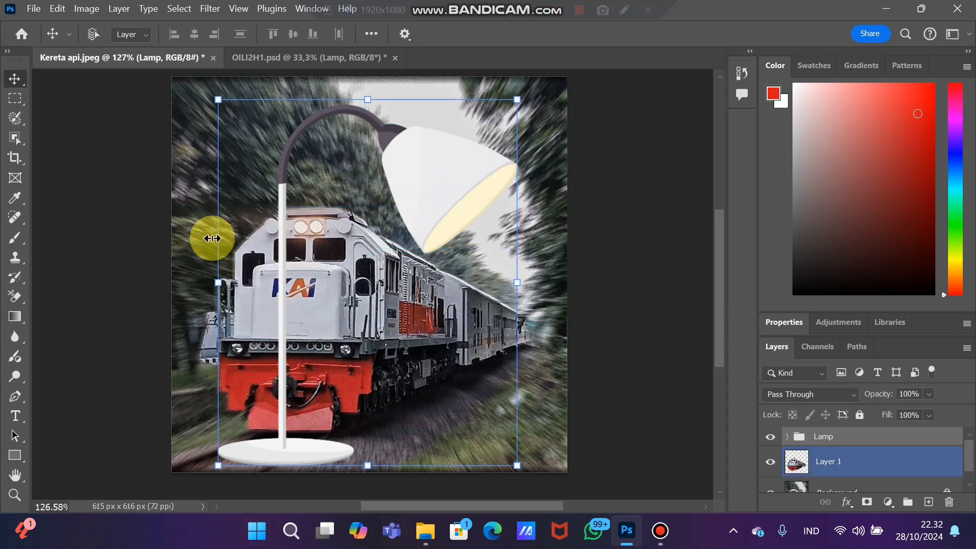
mouse_move(444, 169)
left_mouse_down()
mouse_move(374, 176)
mouse_move(448, 185)
mouse_move(426, 177)
left_mouse_up()
key("ctrl+t")
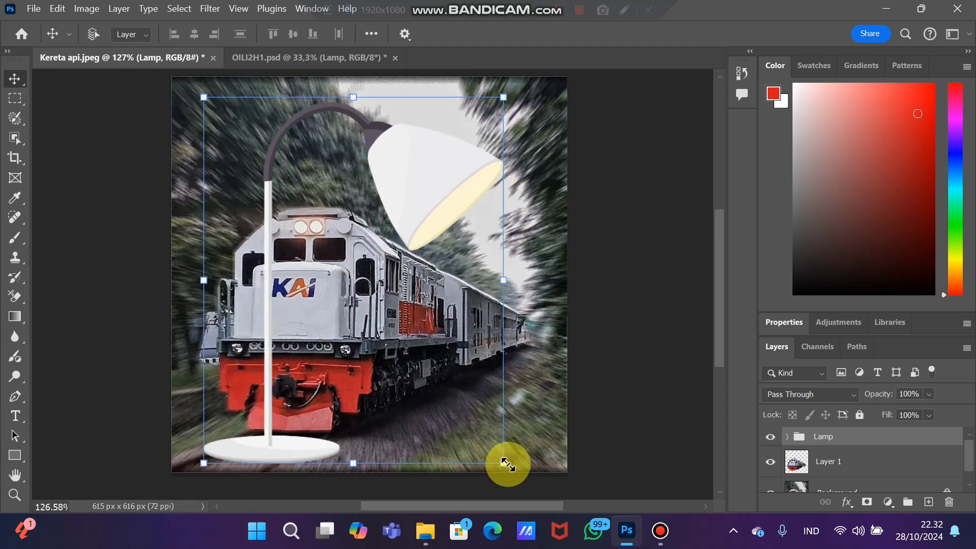
left_click_drag(507, 461, 322, 286)
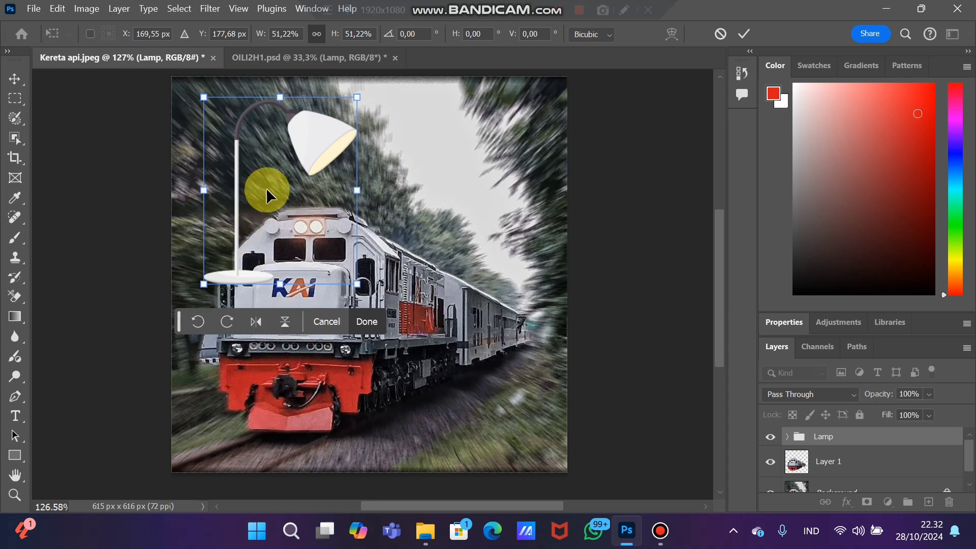
left_click_drag(279, 188, 472, 365)
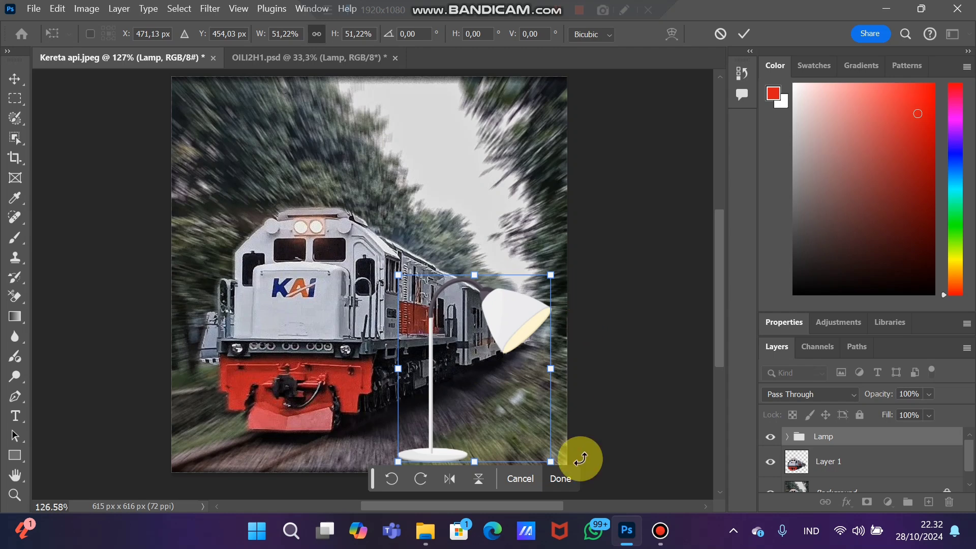
left_click(569, 481)
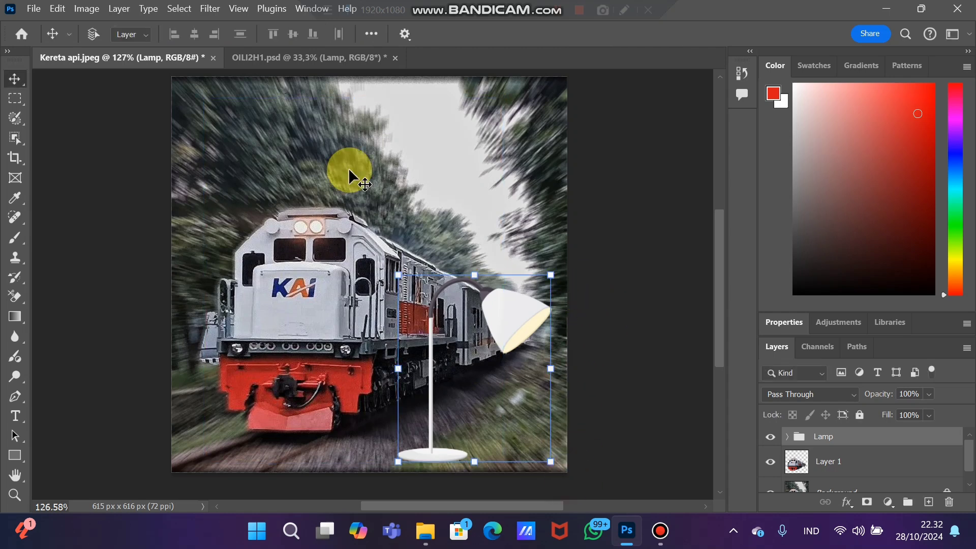
Copy the Plant group from OILI2H1.psd into the train photo
left_click(334, 61)
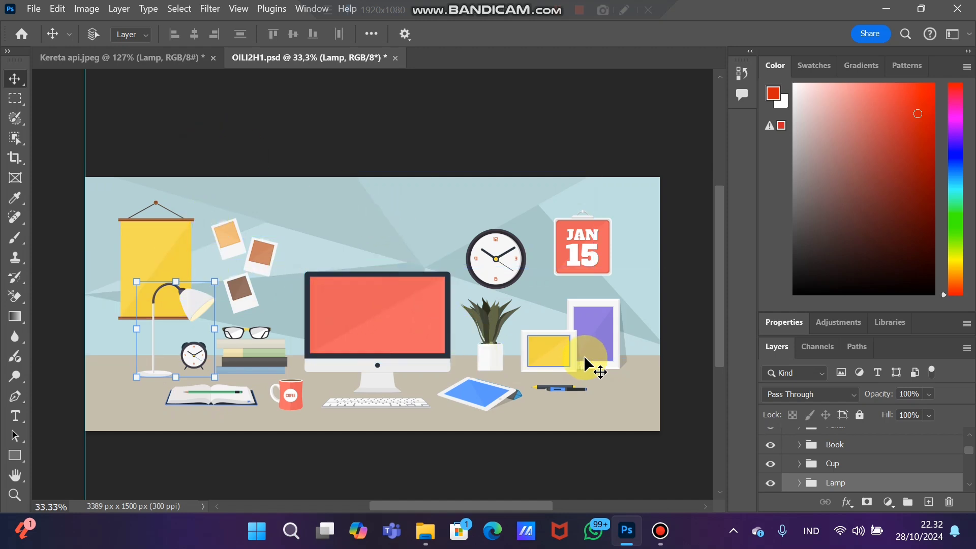
scroll(843, 460, "down", 2)
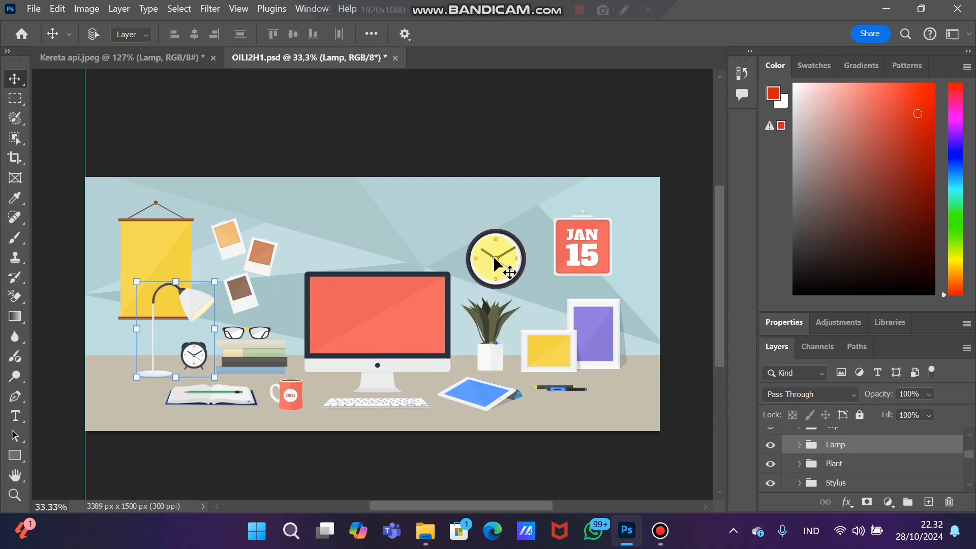
left_click(829, 465)
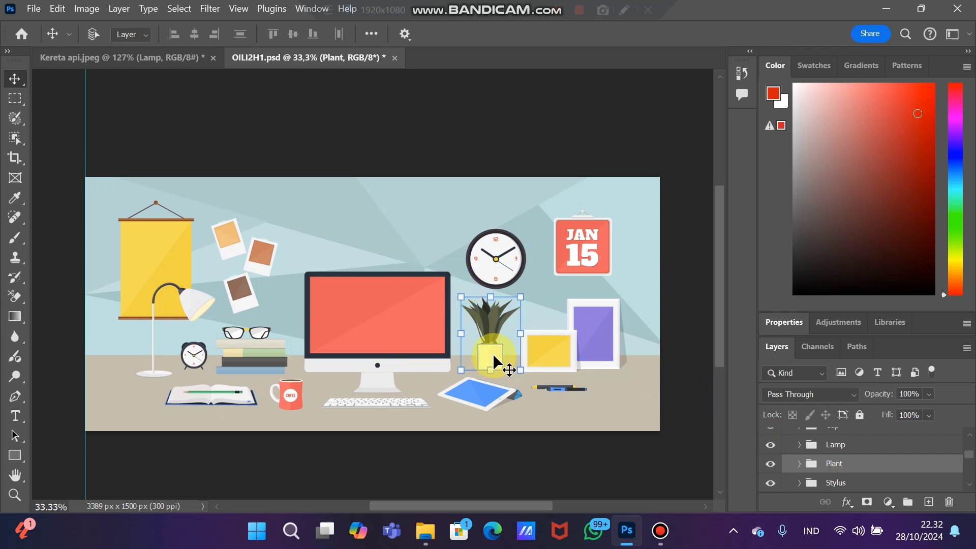
left_click_drag(490, 344, 346, 303)
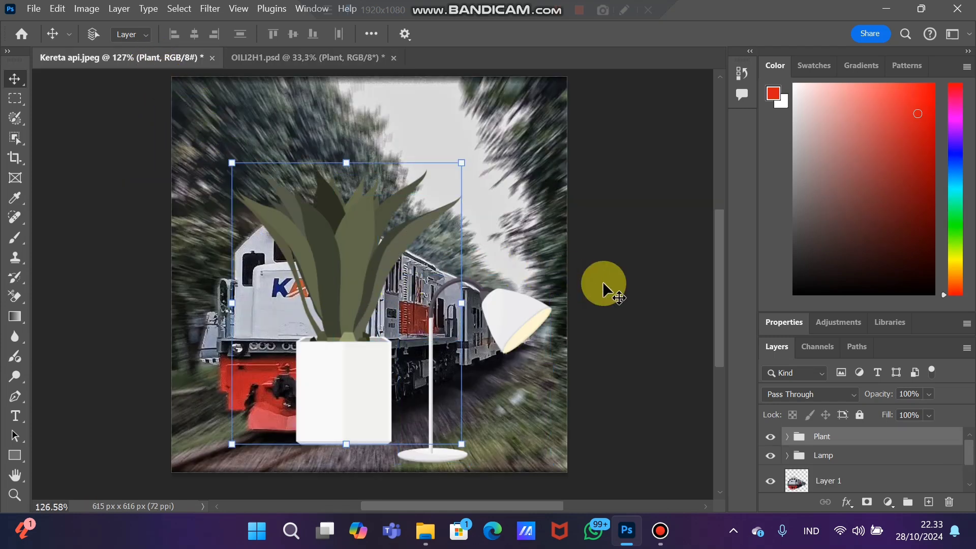
Scale the plant proportionally to about 45% and place it in the photo's lower left corner
scroll(605, 289, "down", 2)
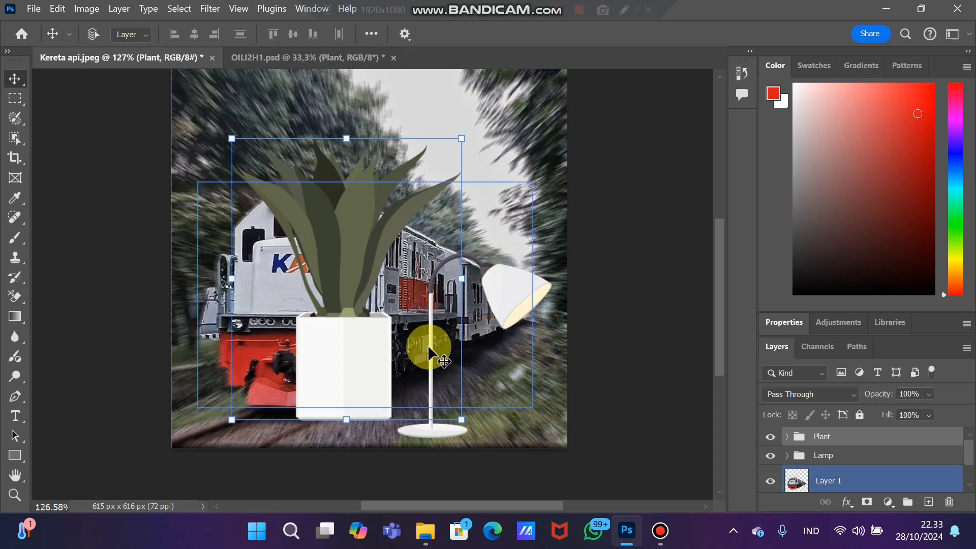
left_click_drag(463, 422, 360, 295)
left_click_drag(307, 235, 236, 385)
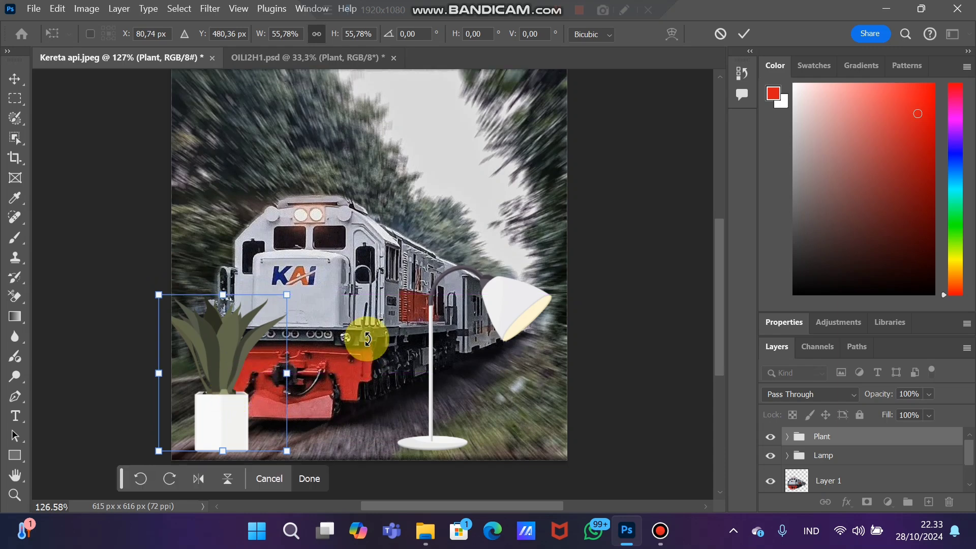
left_click_drag(287, 451, 263, 424)
left_click_drag(200, 350, 217, 375)
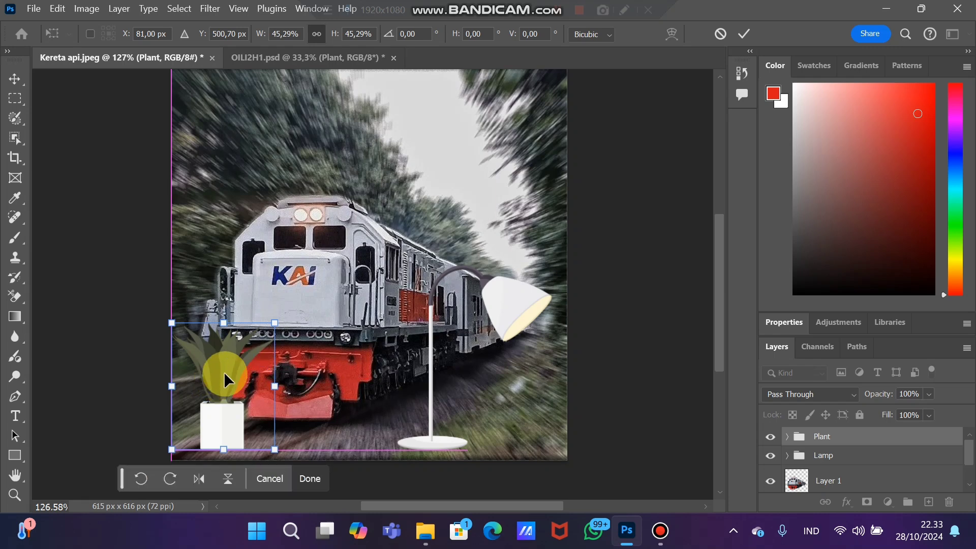
left_click(431, 374)
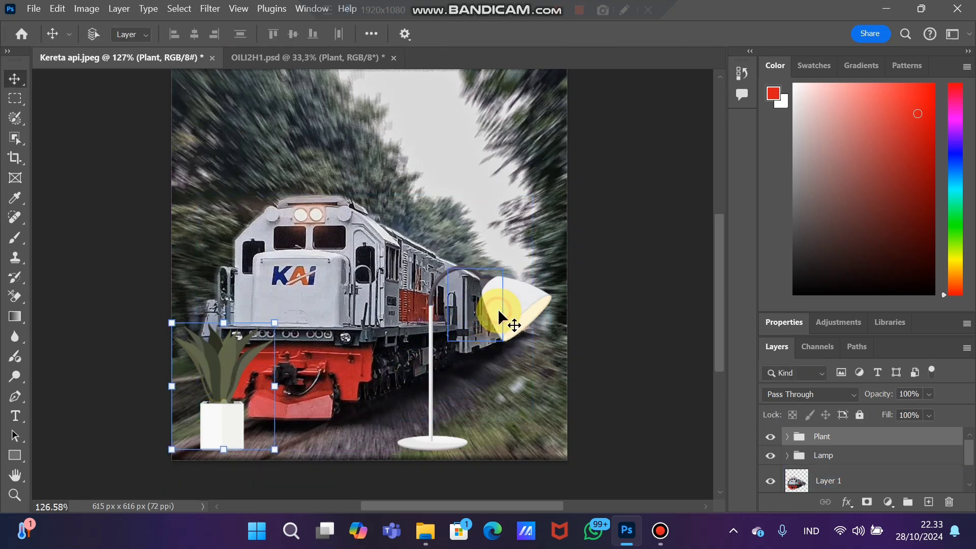
Scale the Lamp group to about 66% and place it on the roof of the locomotive
left_click(826, 455)
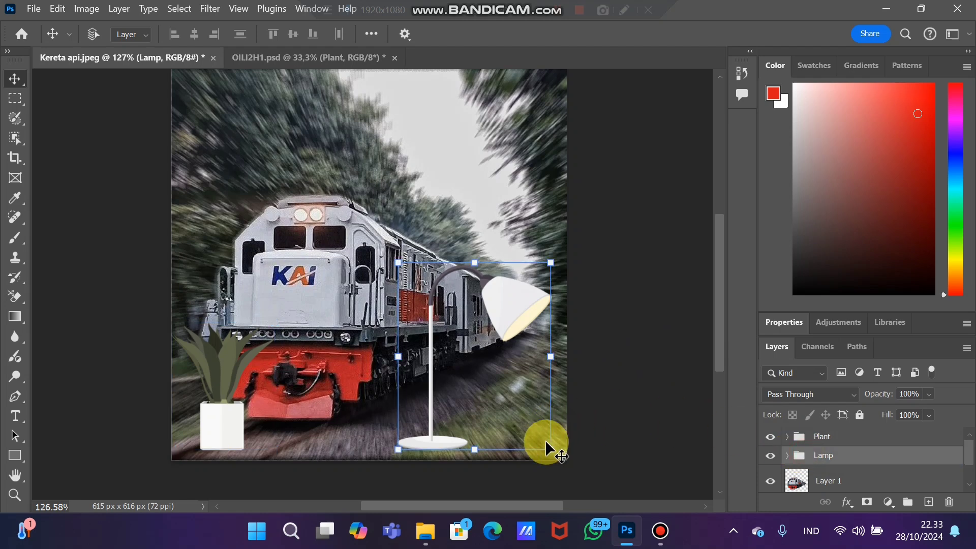
left_click_drag(549, 448, 484, 388)
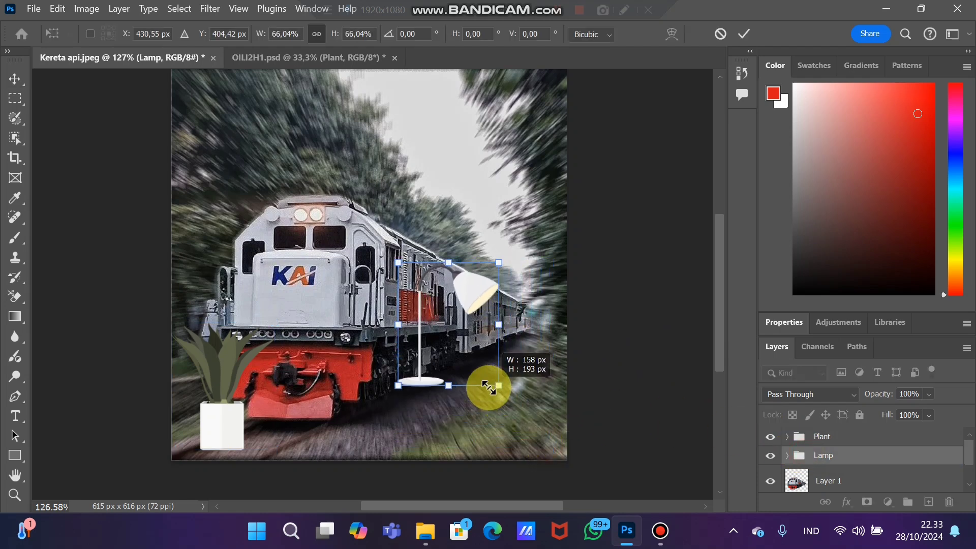
left_click_drag(433, 309, 321, 115)
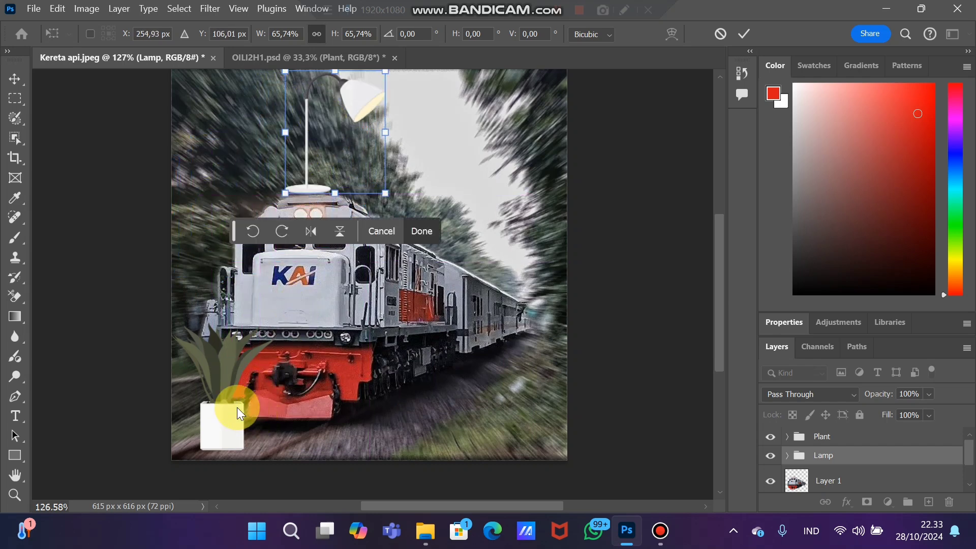
key("Return")
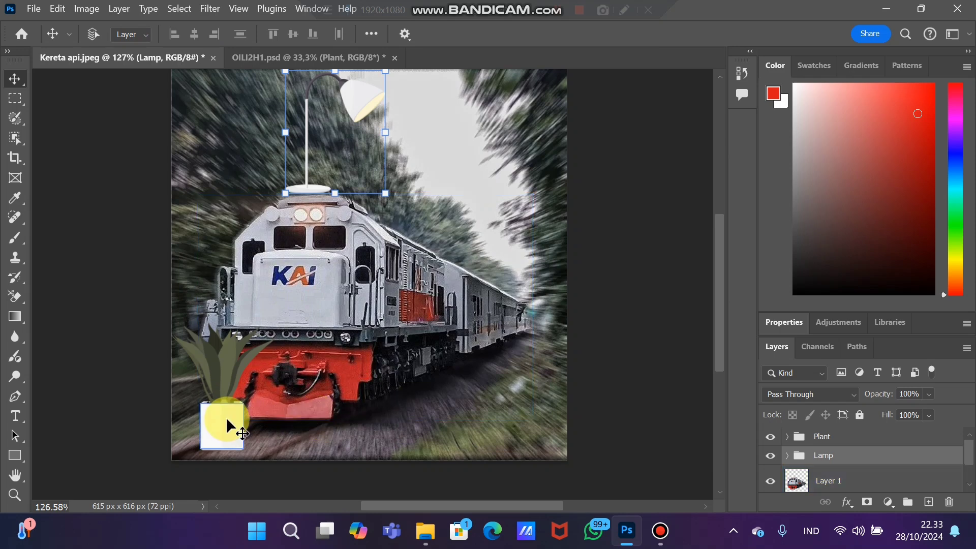
left_click_drag(226, 419, 258, 423)
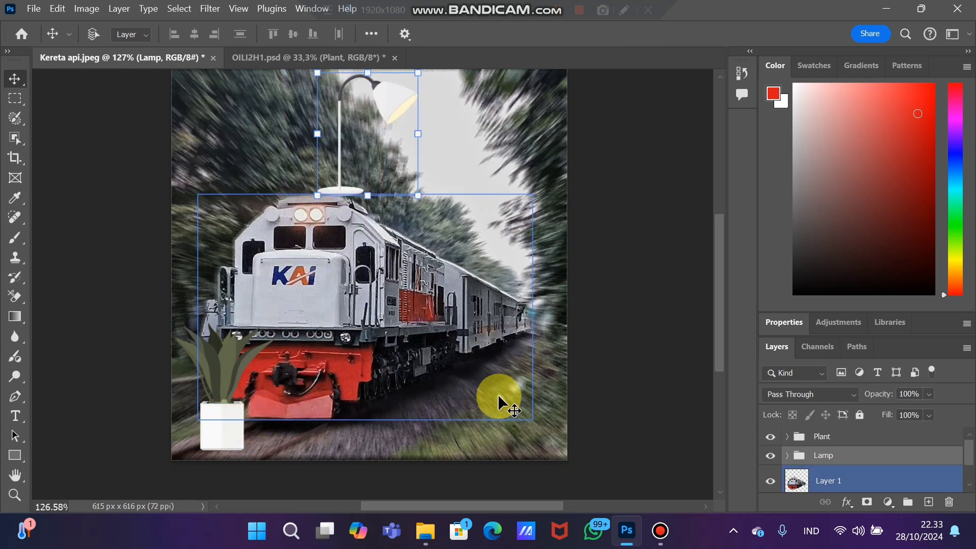
Move the Plant group to the grass beside the track in the photo's lower right corner
left_click(790, 441)
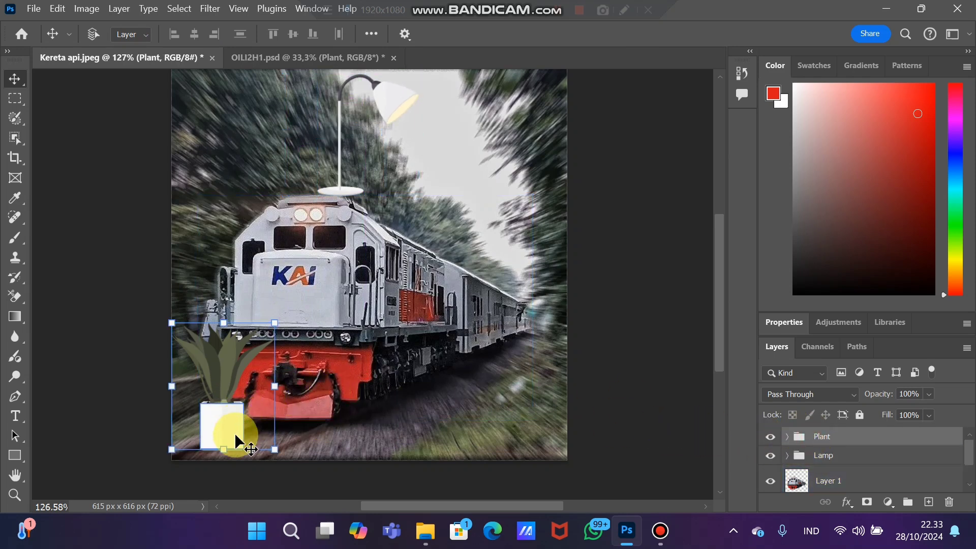
left_click(228, 430)
left_click_drag(227, 429, 498, 421)
scroll(618, 407, "up", 2)
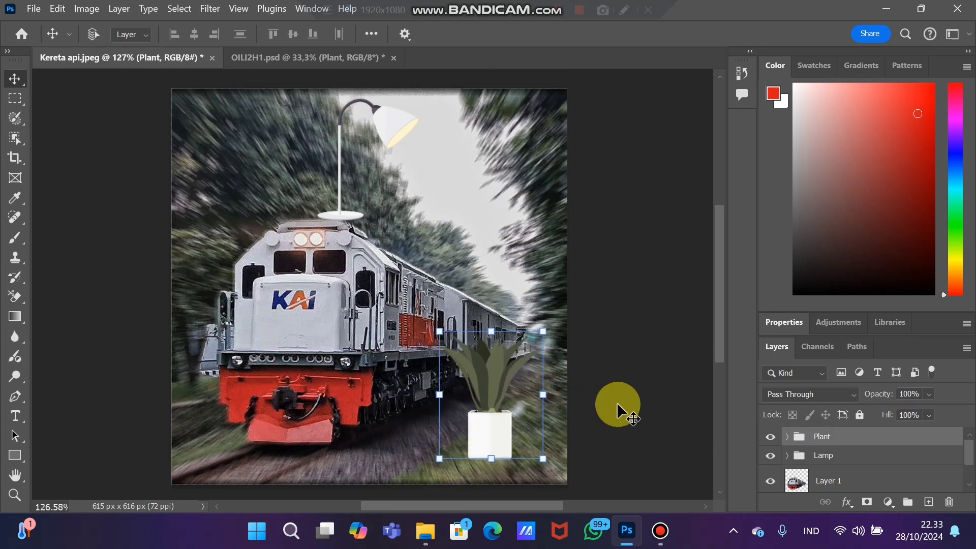
left_click(14, 494)
left_click(249, 364)
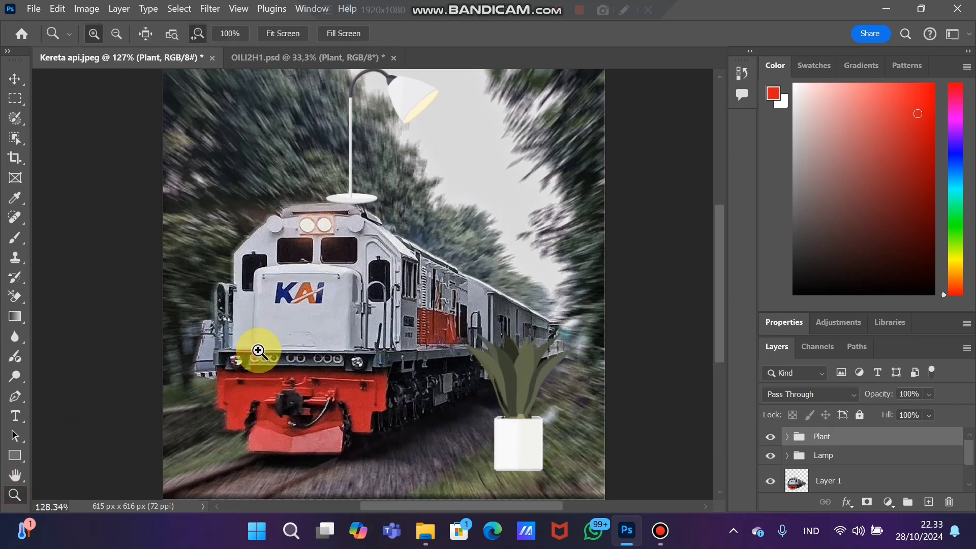
left_click(248, 373, "alt")
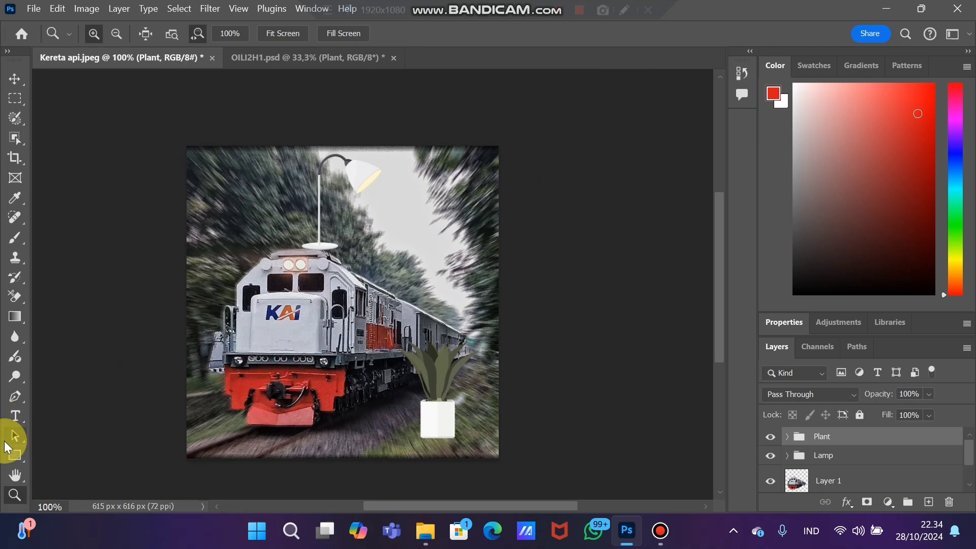
left_click(14, 81)
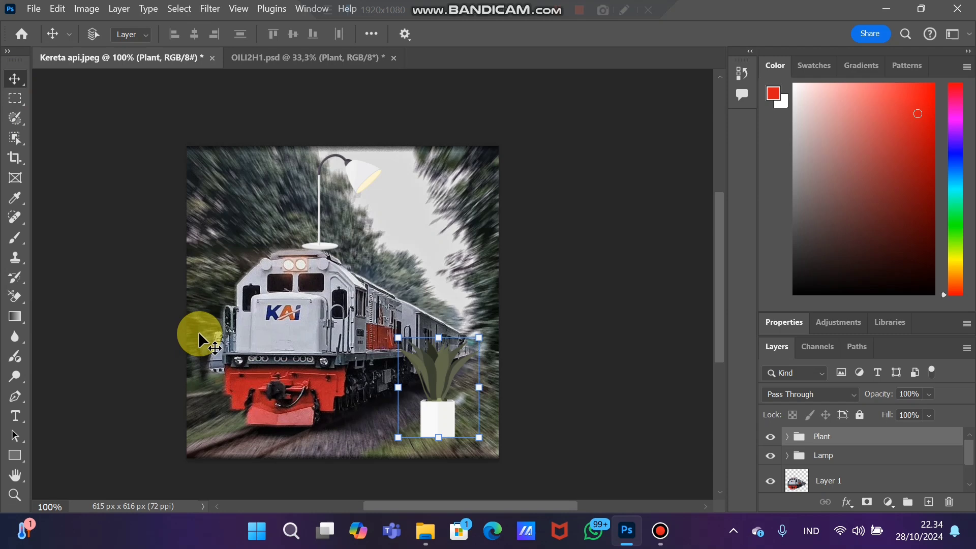
mouse_move(363, 170)
left_mouse_down()
mouse_move(351, 175)
mouse_move(372, 181)
left_mouse_up()
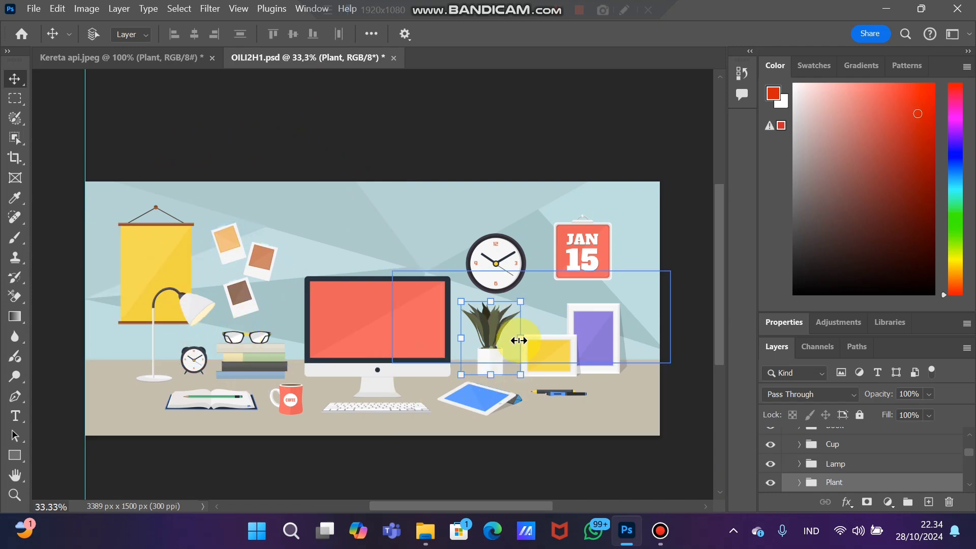
Return to the Kereta api.jpeg document and look through its layer stack down to the Background layer
left_click(157, 56)
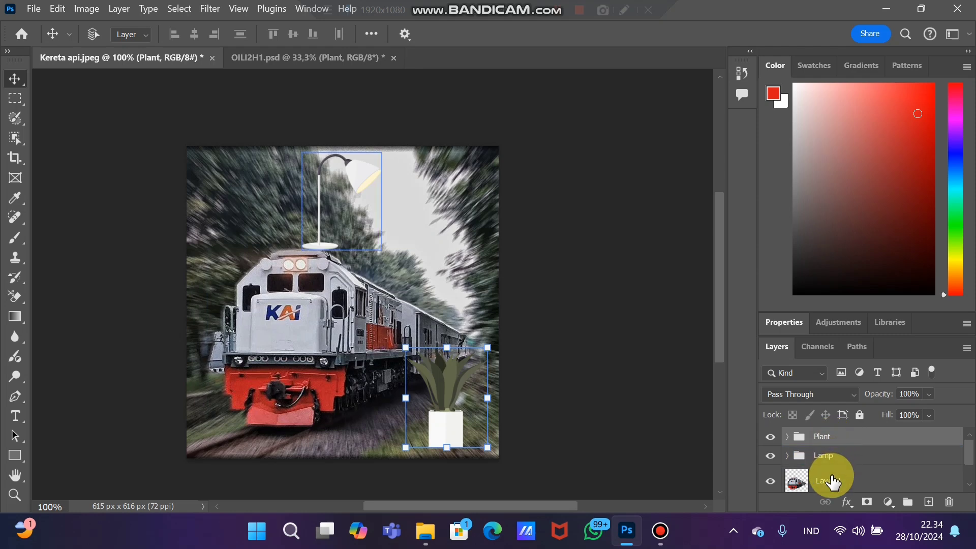
scroll(831, 474, "down", 2)
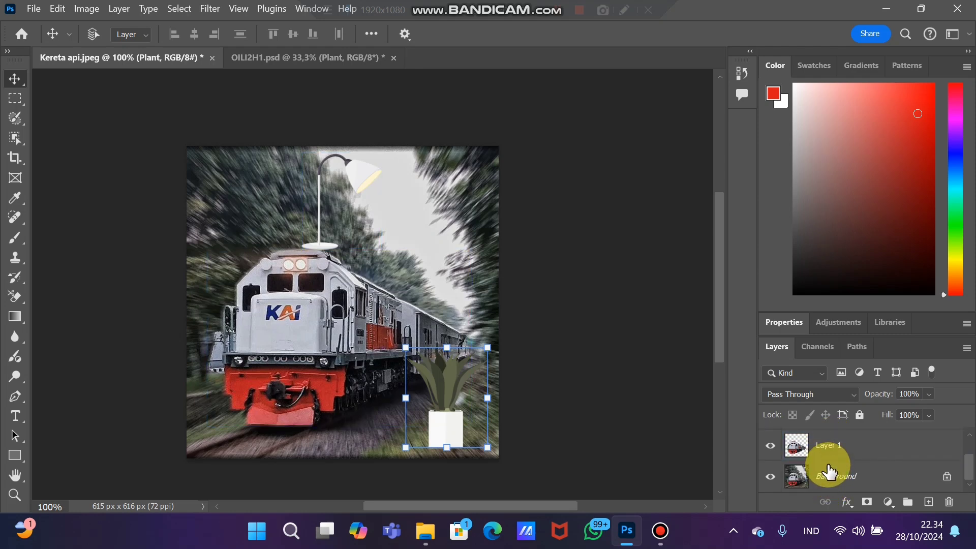
Hide the Lamp group and show it again to compare the photo with and without the lamp
left_click(826, 448)
scroll(829, 450, "up", 2)
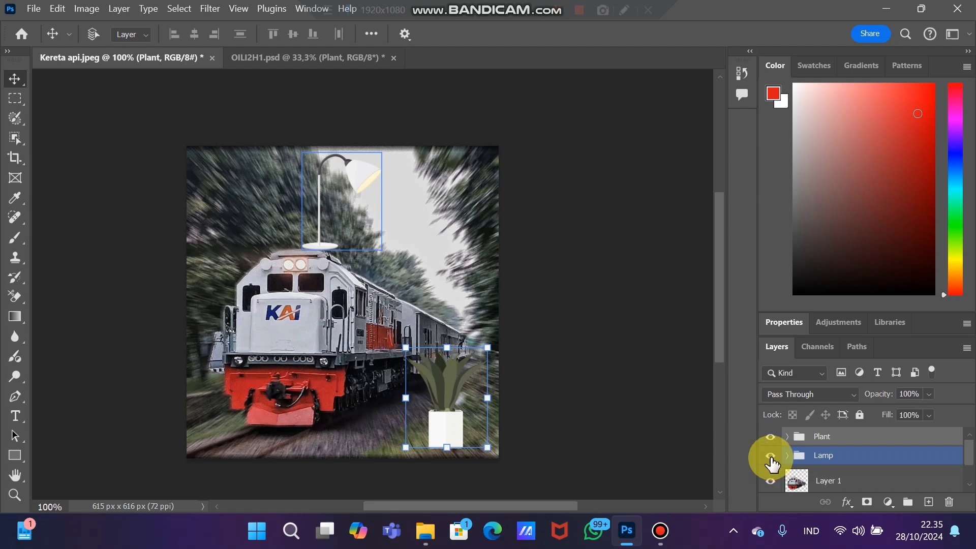
left_click(771, 456)
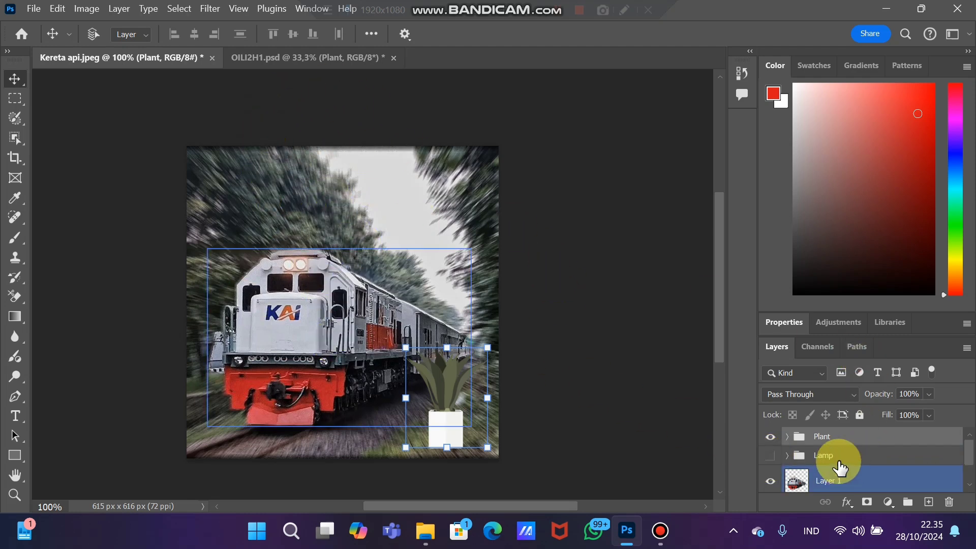
left_click(771, 456)
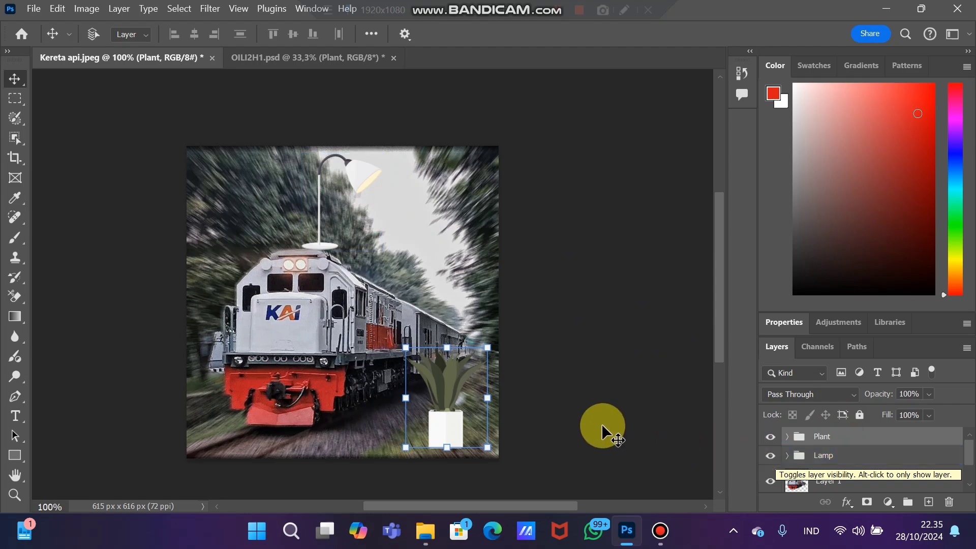
Examine the lamp on the locomotive roof up close, switching the Lamp group's visibility off and back on, and inspect the train below
left_click(15, 495)
left_click_drag(255, 350, 342, 328)
scroll(342, 328, "up", 3)
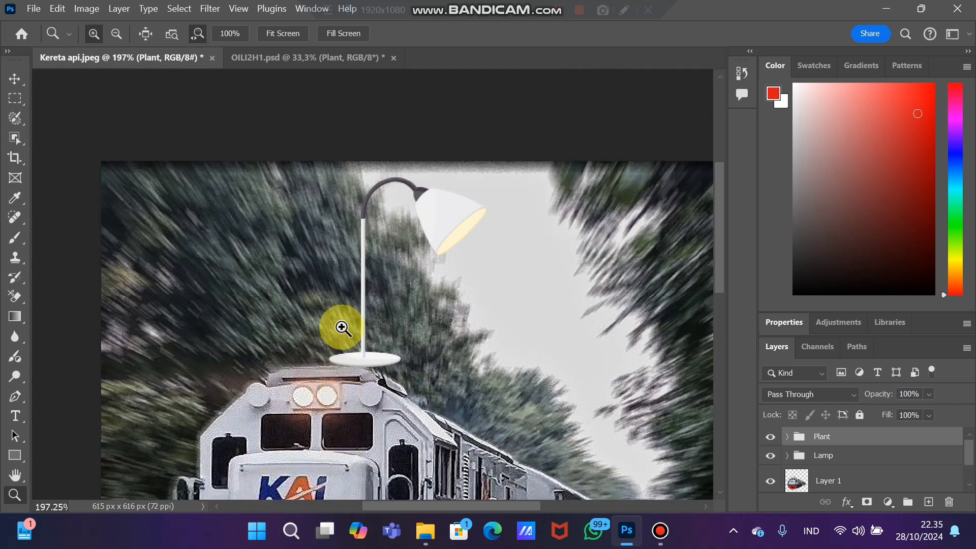
left_click(772, 456)
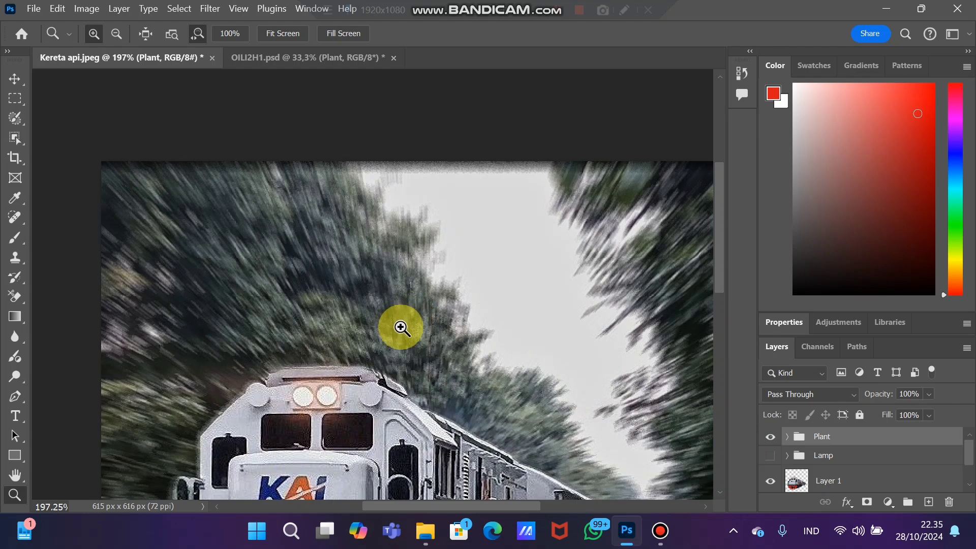
left_click(771, 461)
scroll(516, 337, "down", 10)
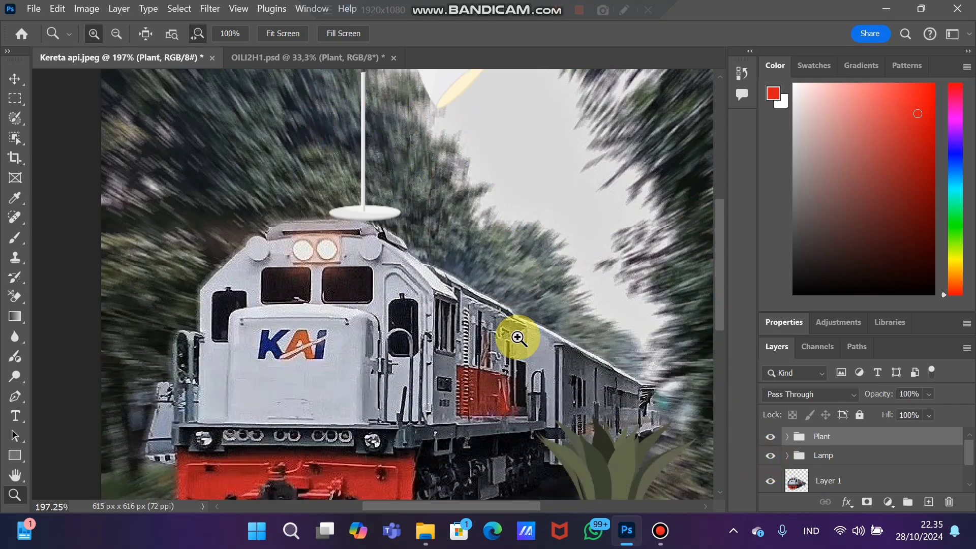
scroll(518, 337, "up", 1)
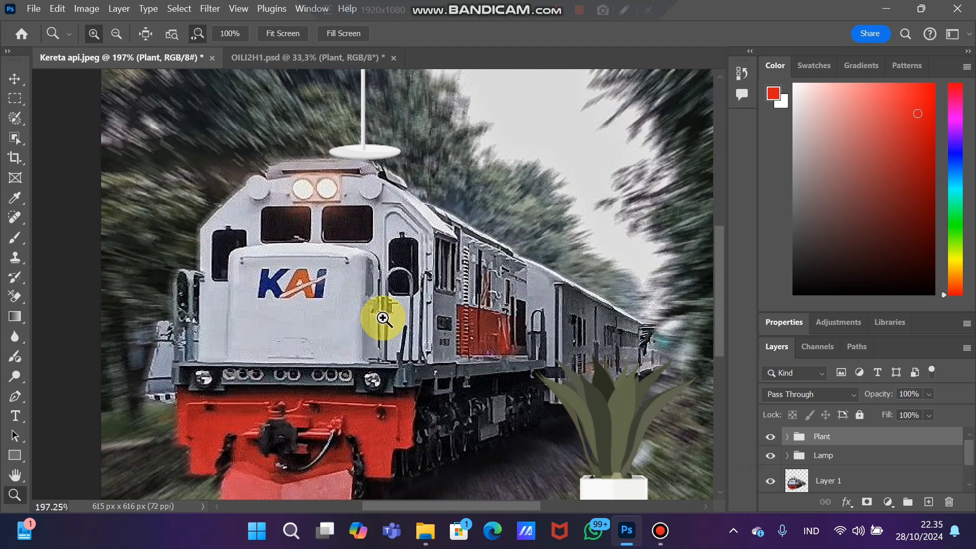
On Layer 1, smear the KAI logo on the locomotive's front out of focus with the Blur tool, brush size 95 and strength 66%
mouse_move(385, 319)
left_mouse_down()
mouse_move(349, 338)
mouse_move(369, 328)
left_mouse_up()
left_click(368, 328, "ctrl")
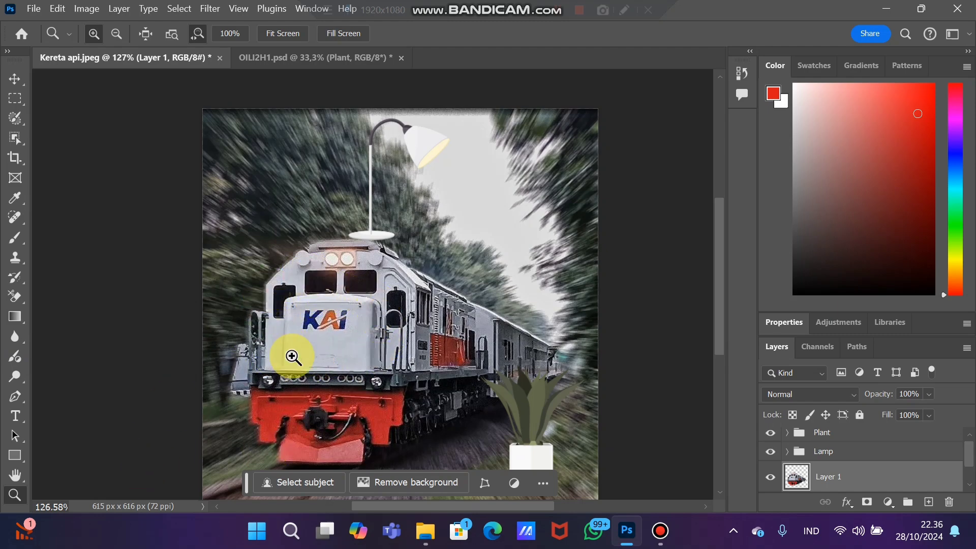
left_click_drag(311, 375, 352, 342)
scroll(350, 342, "up", 1)
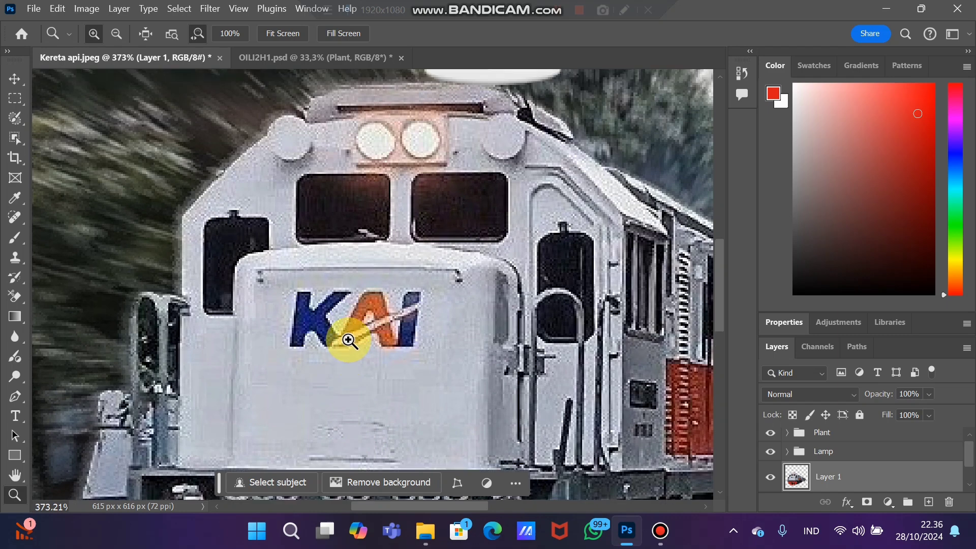
left_click(12, 334)
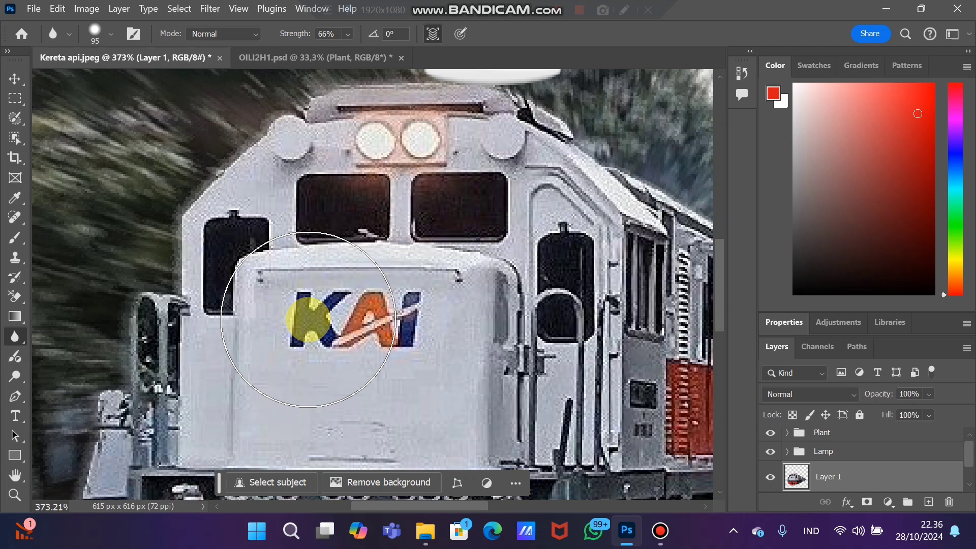
mouse_move(308, 319)
left_mouse_down()
mouse_move(555, 339)
mouse_move(362, 346)
mouse_move(384, 325)
mouse_move(262, 327)
mouse_move(470, 326)
mouse_move(406, 333)
mouse_move(409, 311)
mouse_move(352, 303)
mouse_move(359, 267)
mouse_move(381, 242)
mouse_move(368, 317)
mouse_move(318, 310)
mouse_move(308, 331)
mouse_move(327, 357)
mouse_move(300, 358)
mouse_move(392, 316)
left_mouse_up()
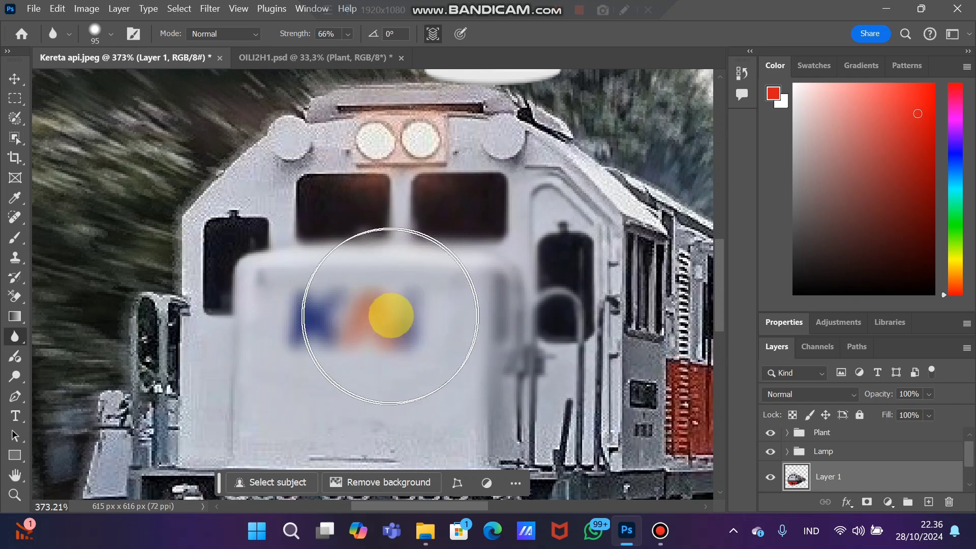
left_click(15, 496)
left_click_drag(283, 310, 234, 349)
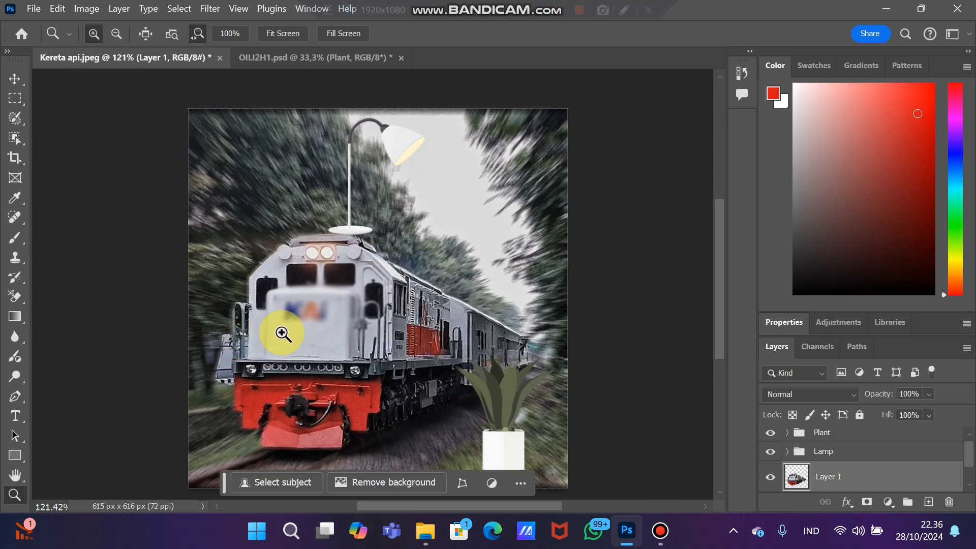